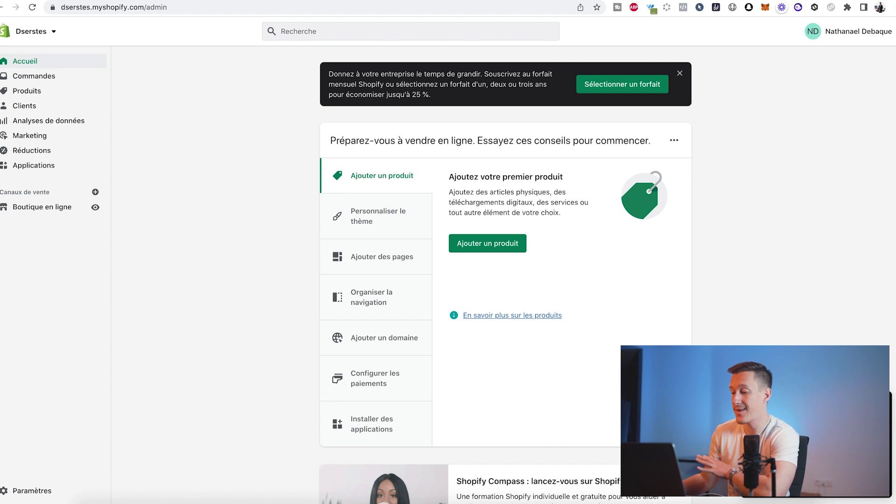
- Choose the Basic Shopify plan billed monthly (Par mois), paying with PayPal
left_click(622, 84)
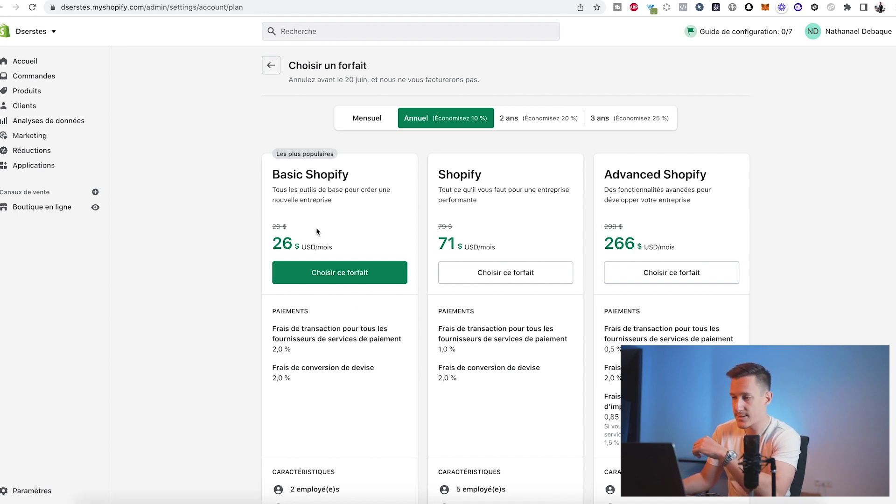
left_click(321, 271)
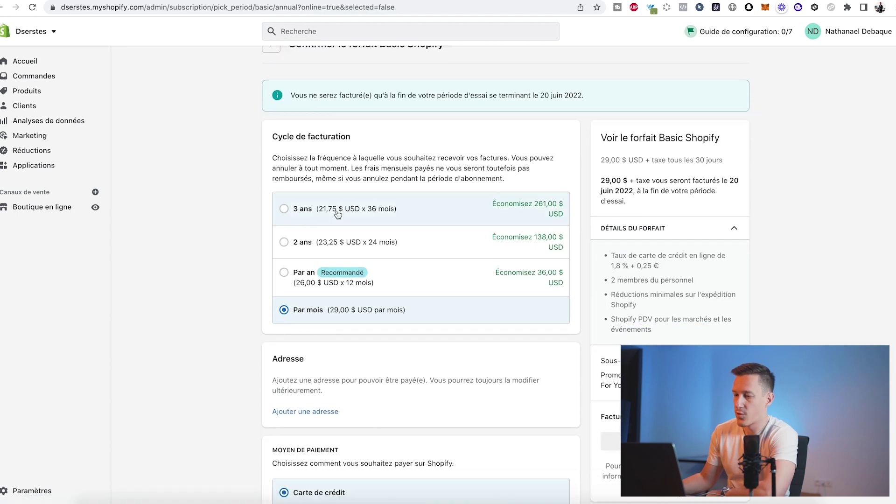
scroll(336, 280, "down", 3)
scroll(327, 346, "down", 2)
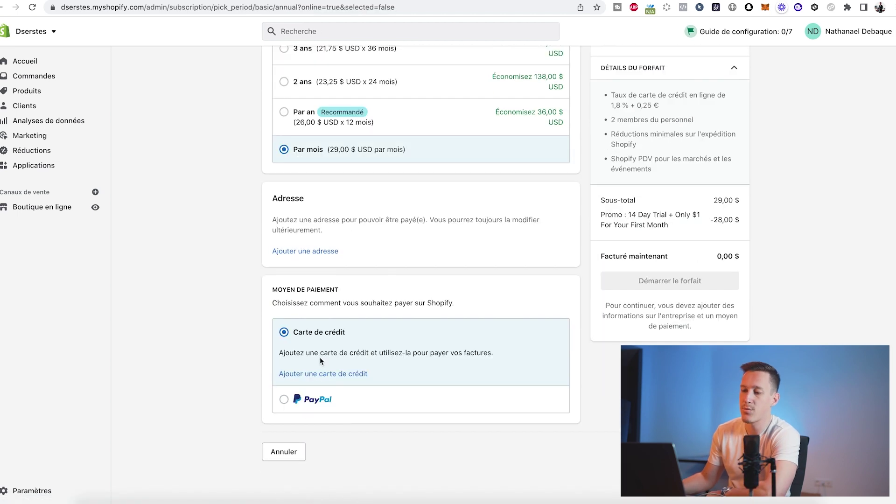
left_click(298, 413)
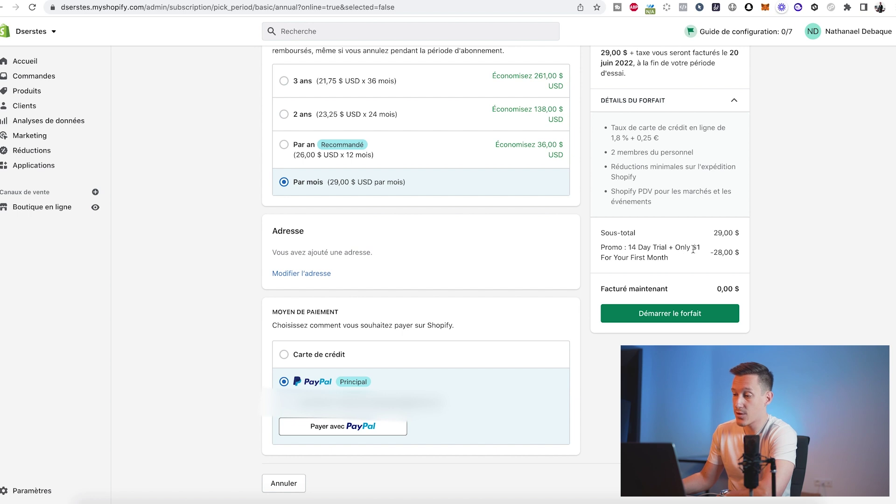
- Start the Basic Shopify plan with the -28,00 $ promo, 0,00 $ billed now
left_click_drag(712, 254, 744, 260)
left_click(742, 257)
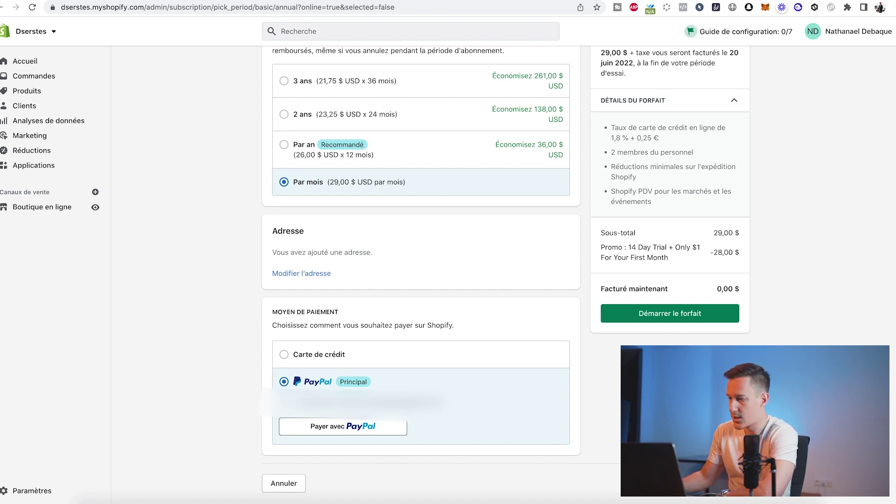
left_click(670, 316)
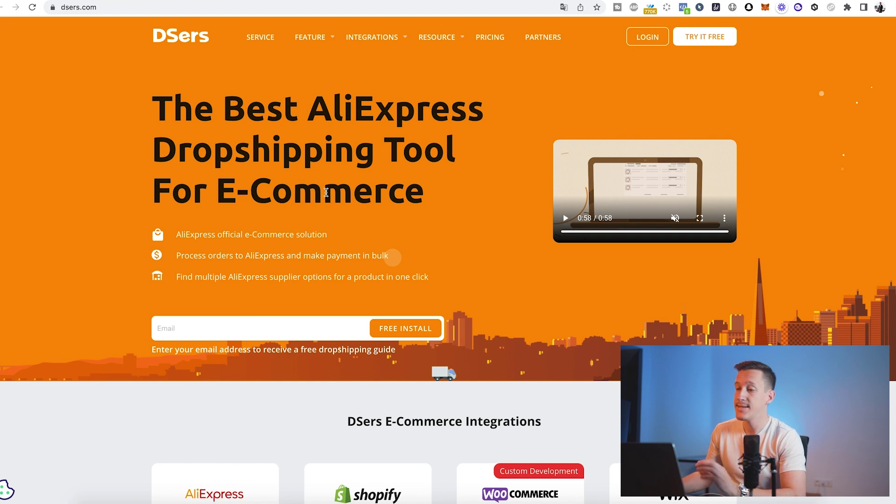
- Sign up for a free DSers account with an email address and password
scroll(220, 261, "down", 3)
left_click(211, 234)
left_click(395, 237)
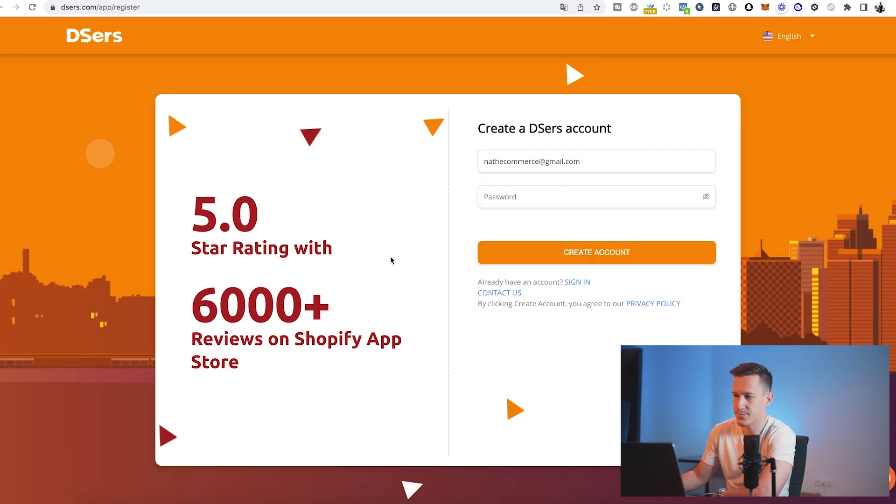
left_click(541, 201)
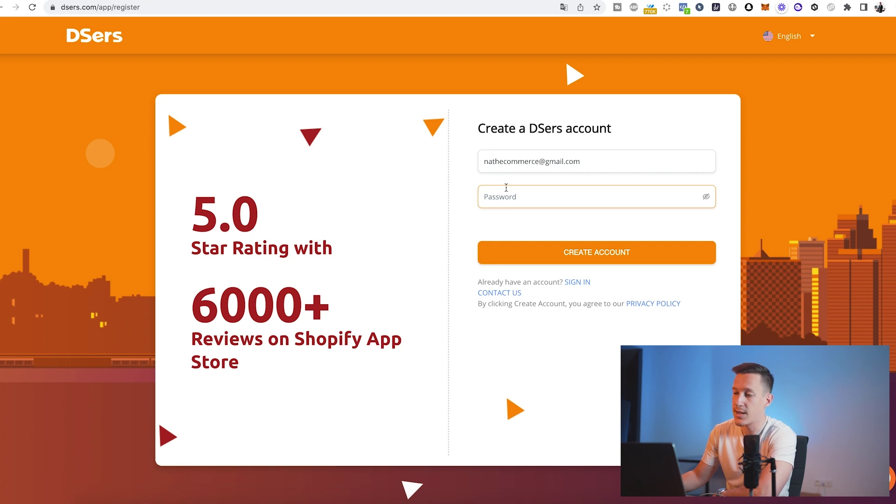
left_click(573, 284)
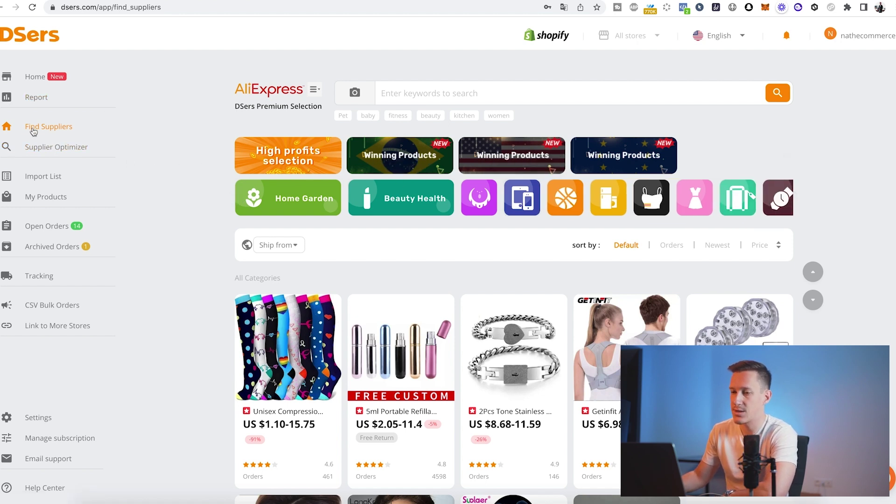
scroll(444, 254, "down", 4)
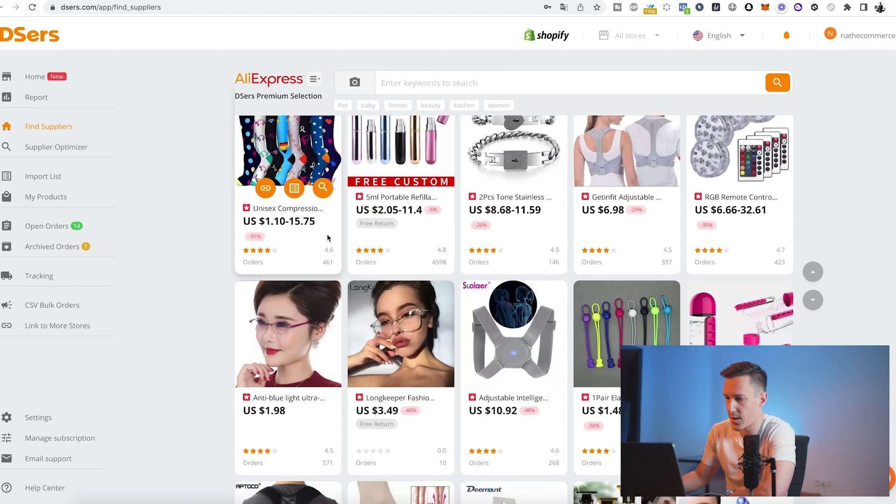
scroll(584, 303, "down", 1)
scroll(584, 304, "down", 5)
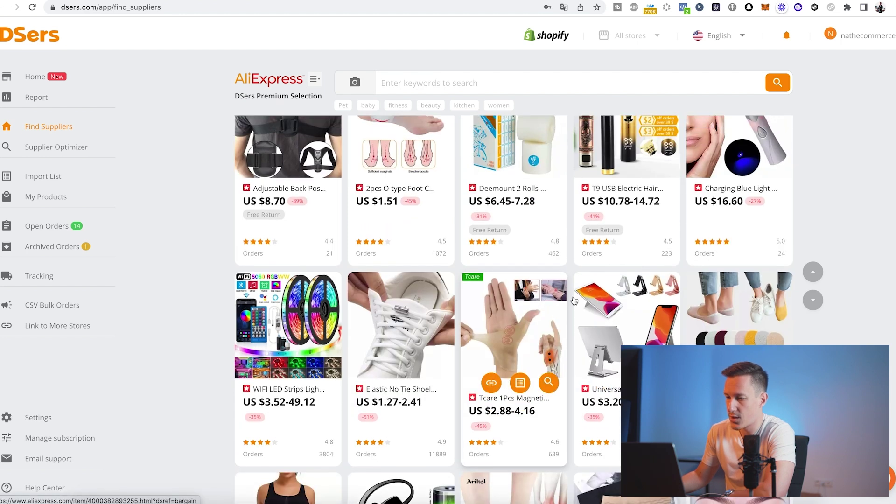
scroll(567, 314, "up", 4)
scroll(567, 313, "up", 6)
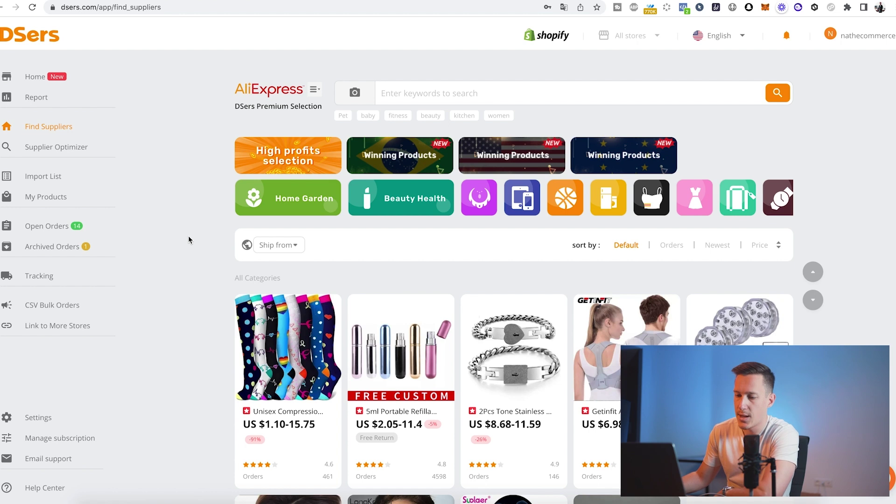
- Review the DSers Account and Stores settings, then view the default Shipping method
left_click(44, 422)
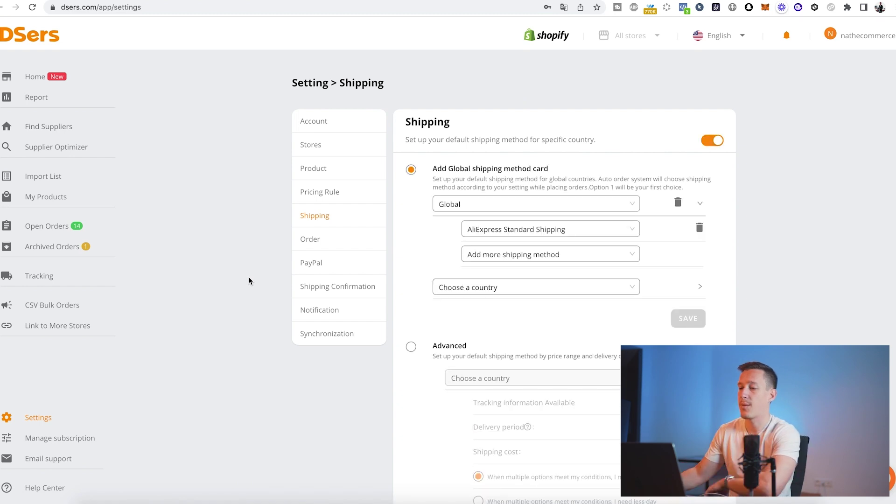
left_click(320, 126)
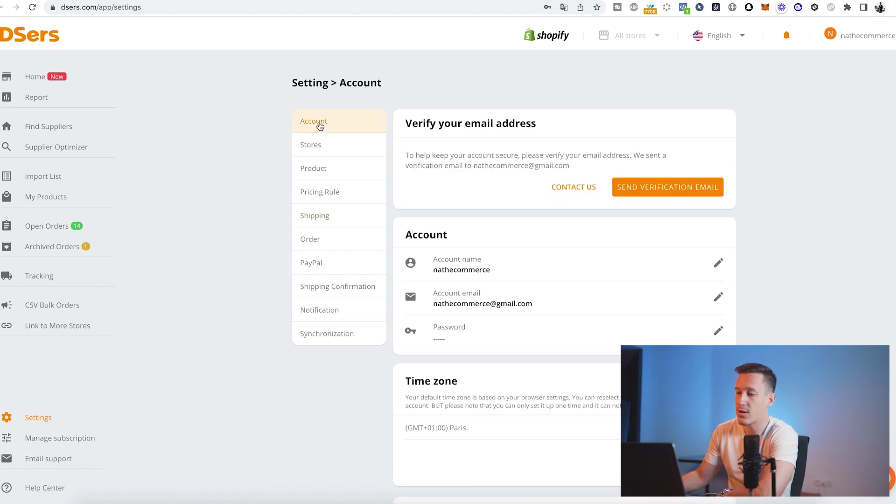
scroll(459, 233, "down", 1)
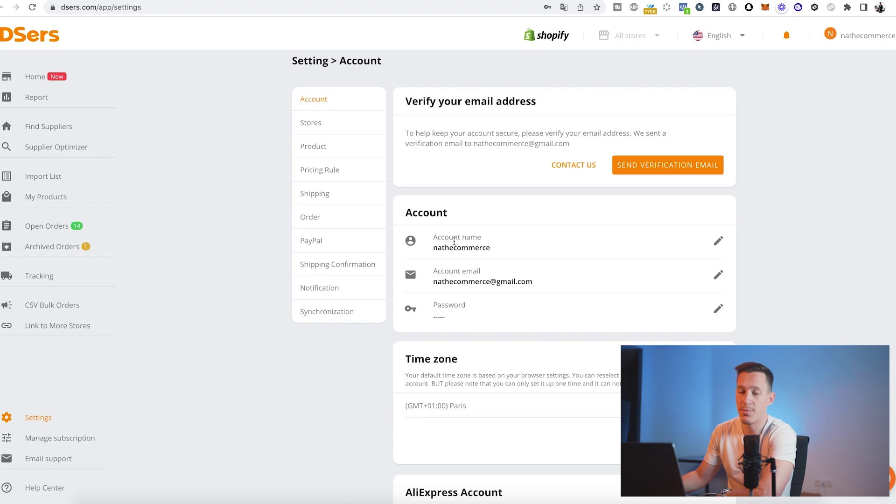
scroll(454, 248, "down", 5)
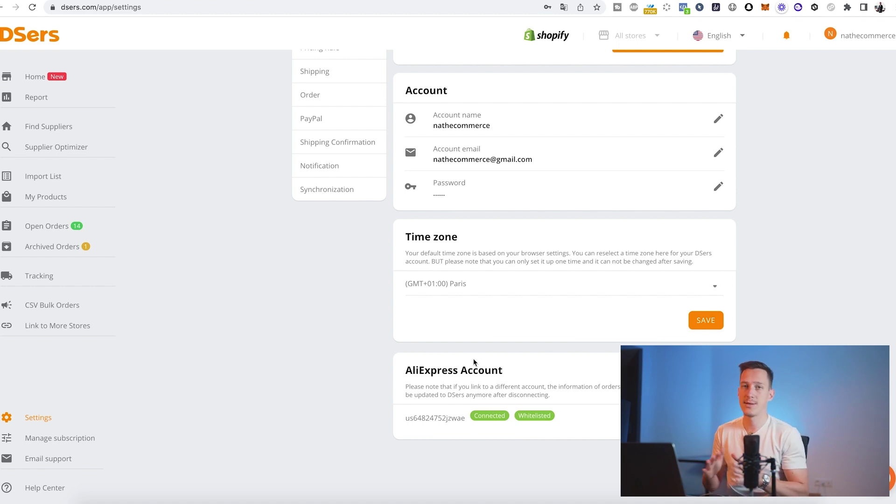
scroll(472, 359, "up", 3)
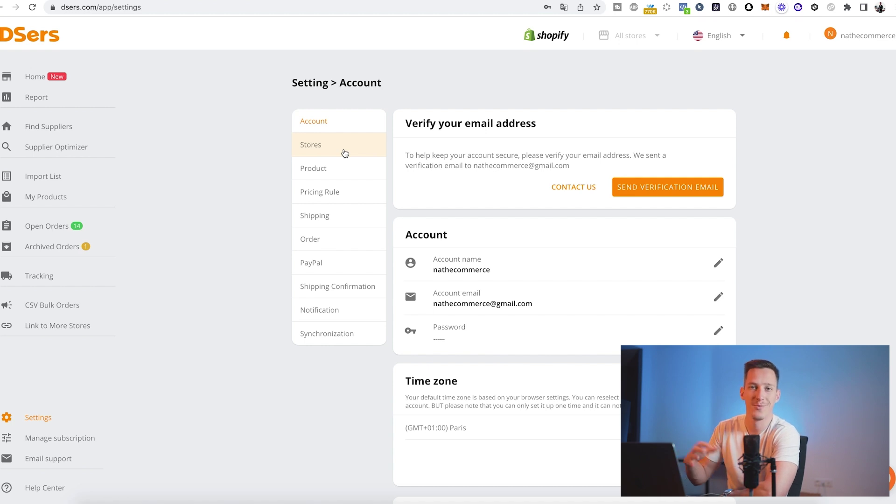
left_click(345, 154)
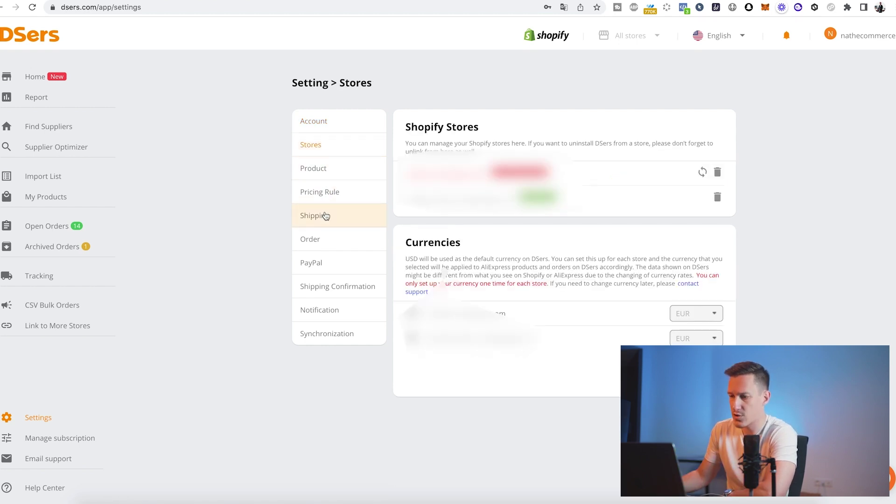
left_click(329, 217)
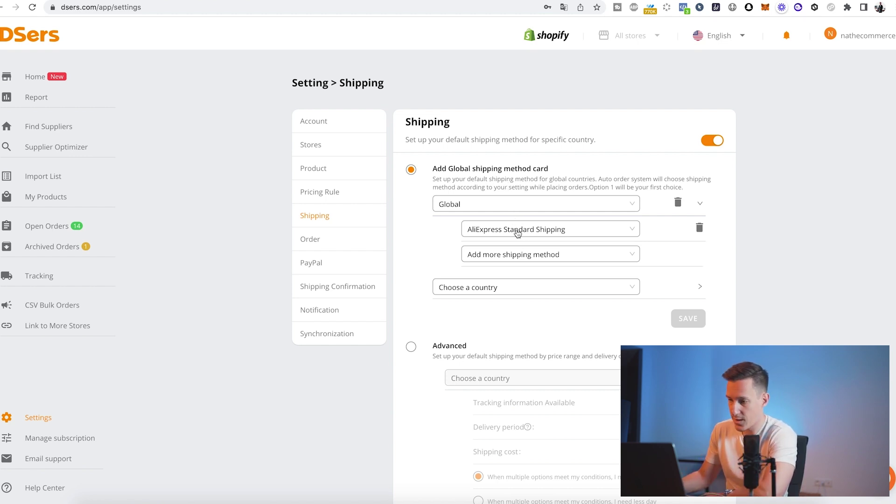
- Review the IOSS number in the Order message to sellers, then choose Link to More Stores
left_click(353, 239)
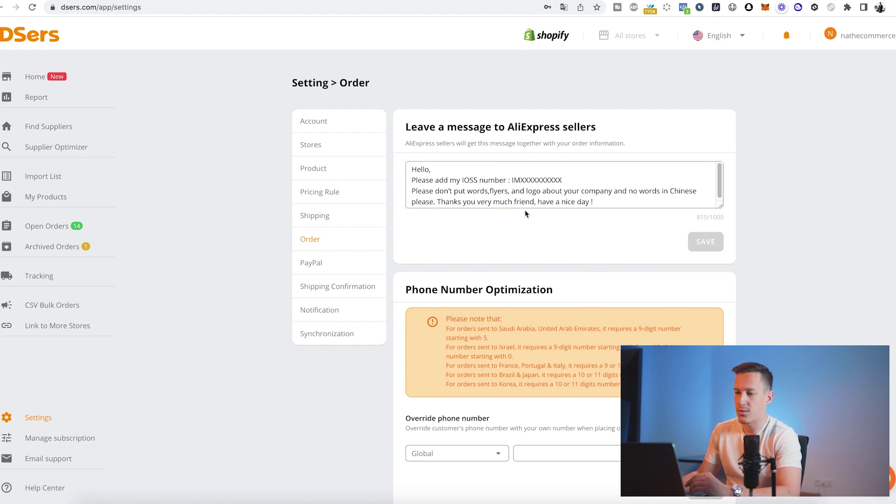
mouse_move(514, 180)
left_mouse_down()
mouse_move(566, 179)
mouse_move(511, 180)
left_mouse_up()
left_click(567, 180)
left_click(565, 181)
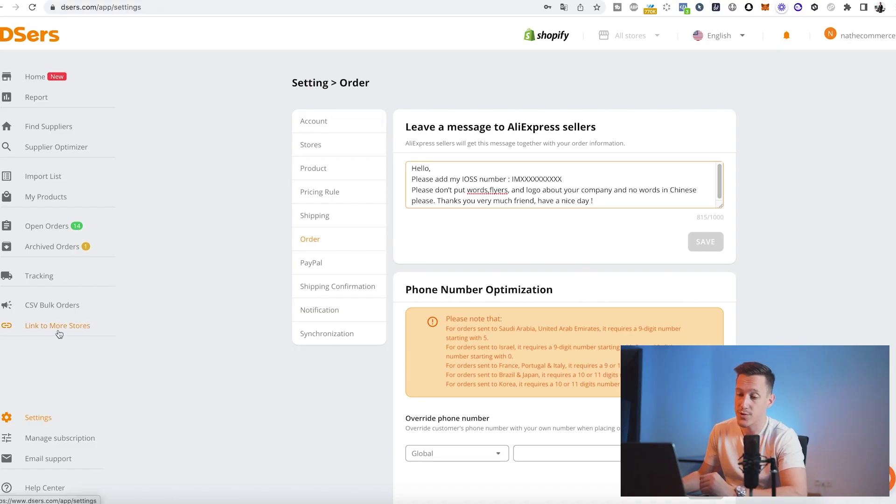
left_click(57, 333)
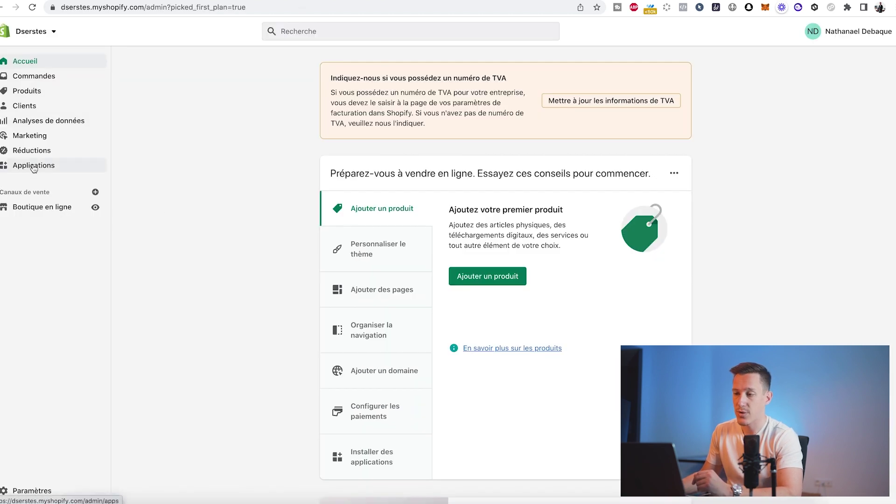
- Add the DSers-AliExpress Dropshipping app from the Shopify App Store, binding it to the existing DSers account
left_click(33, 166)
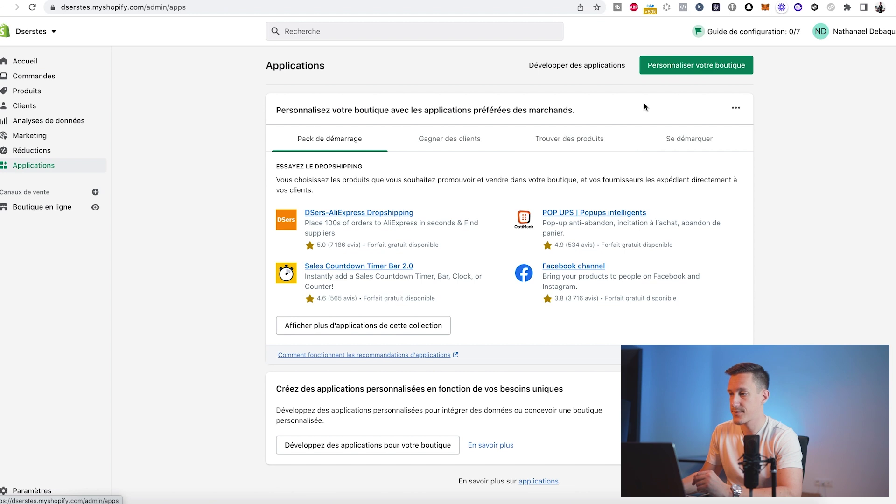
left_click(675, 68)
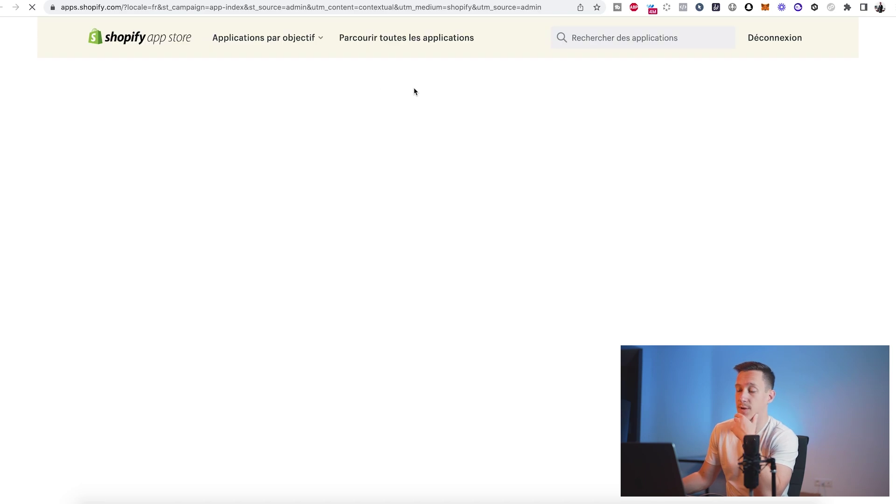
left_click(276, 217)
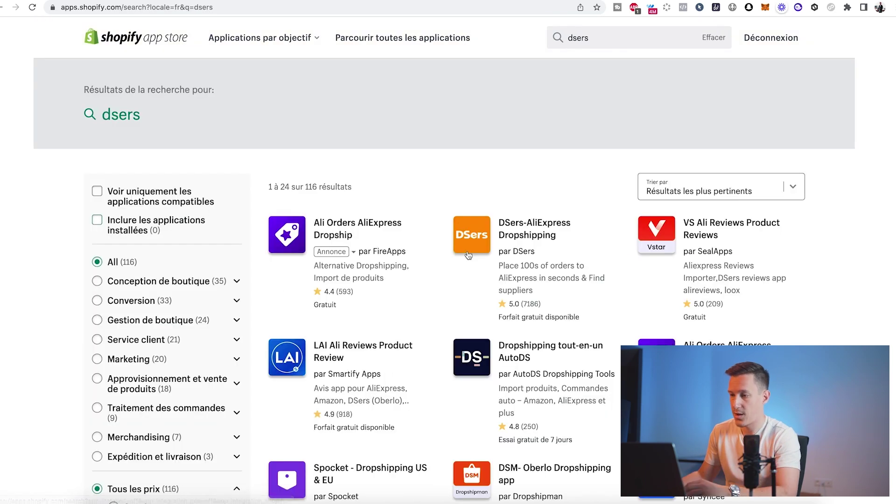
left_click(517, 232)
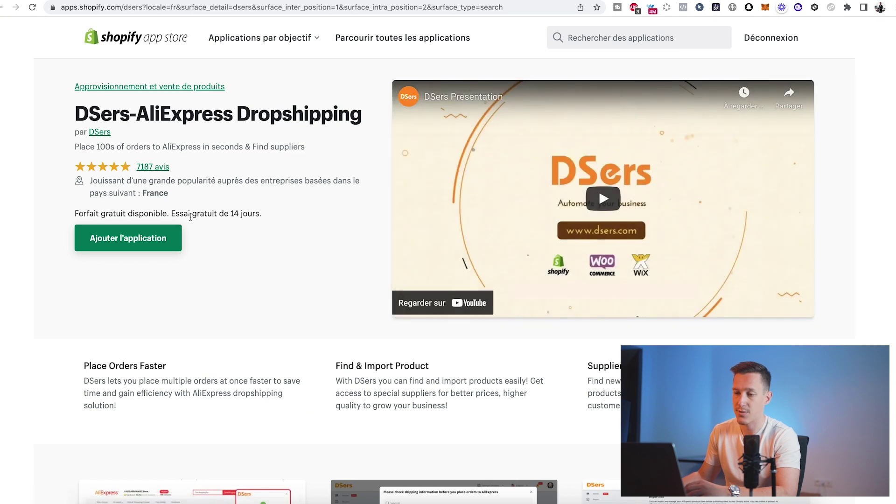
left_click(143, 238)
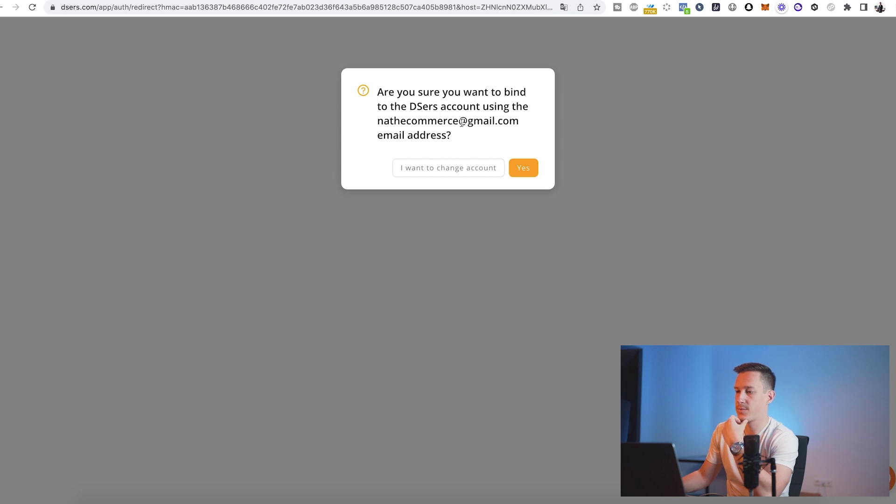
left_click(524, 168)
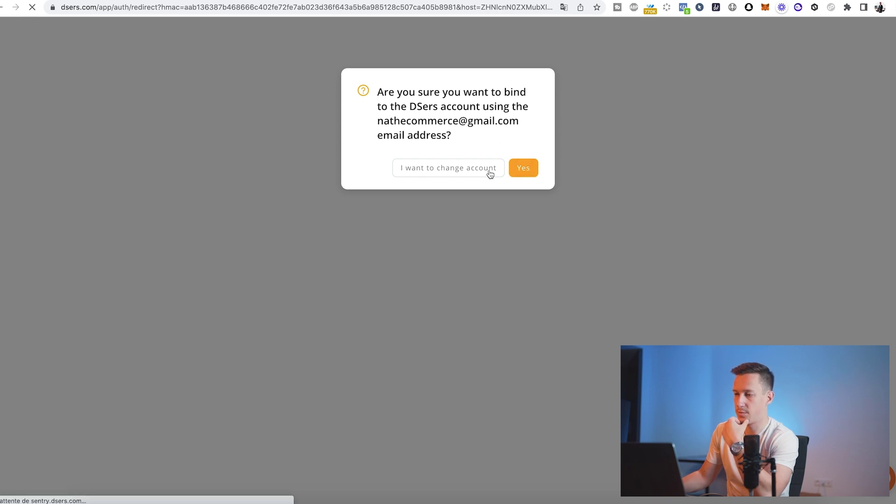
left_click(612, 463)
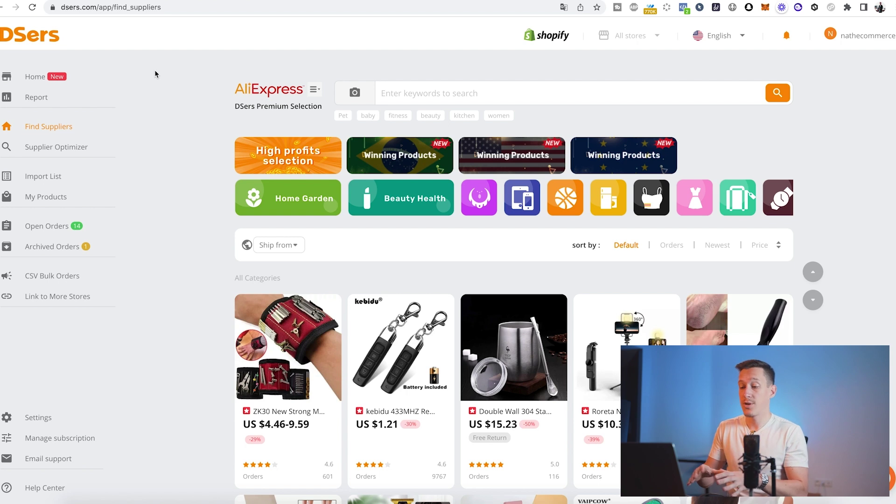
- Copy the ZK30 magnetic wristband's AliExpress product URL and return to DSers
scroll(267, 176, "down", 4)
scroll(280, 234, "up", 4)
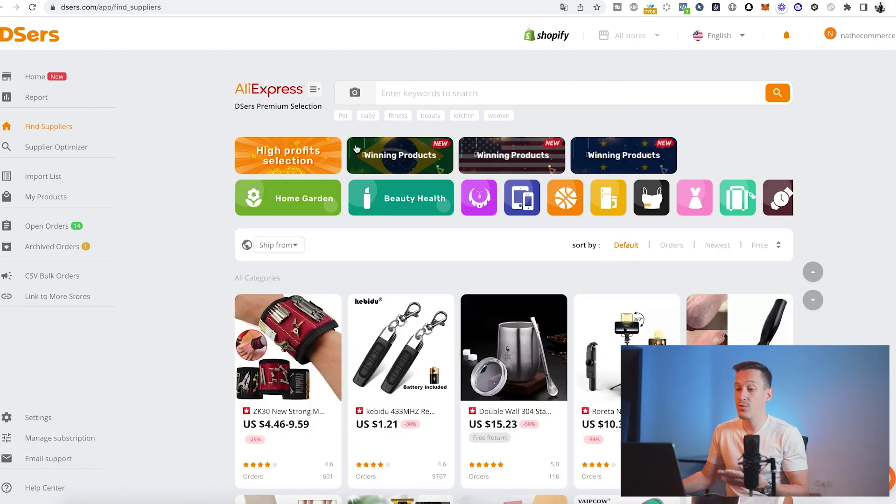
left_click(412, 87)
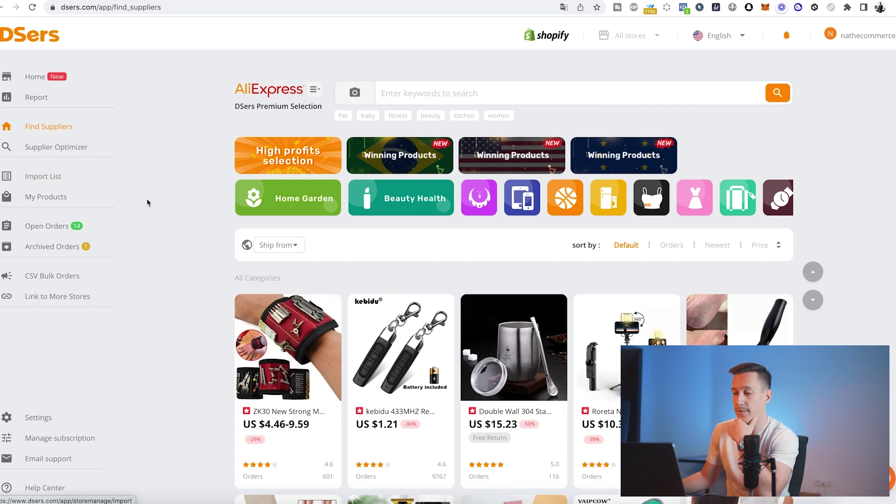
scroll(156, 266, "down", 2)
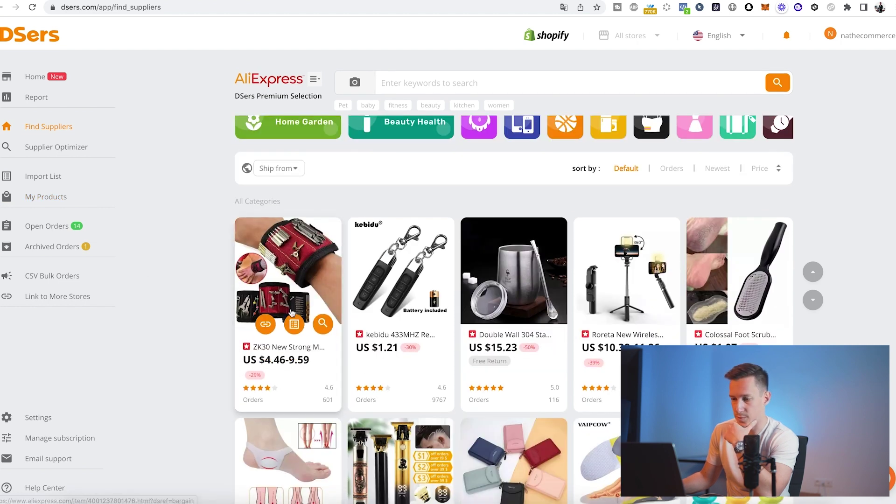
left_click(306, 282)
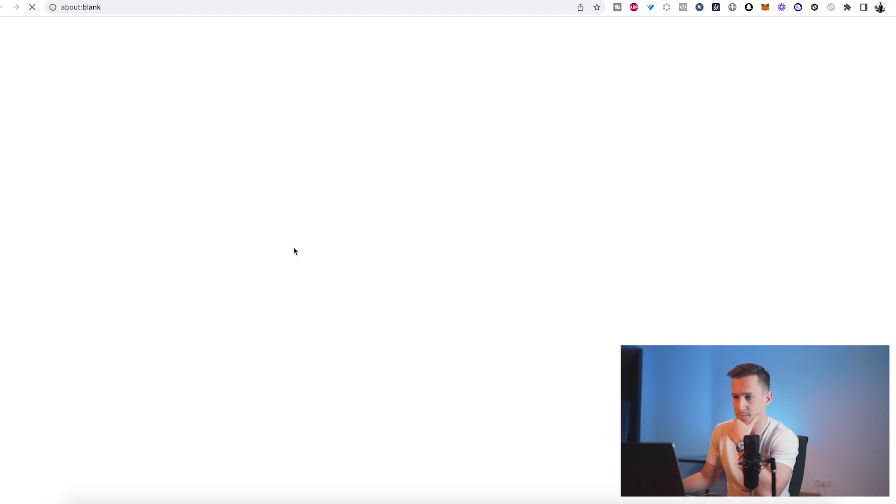
left_click_drag(214, 8, 62, 7)
key("super+c")
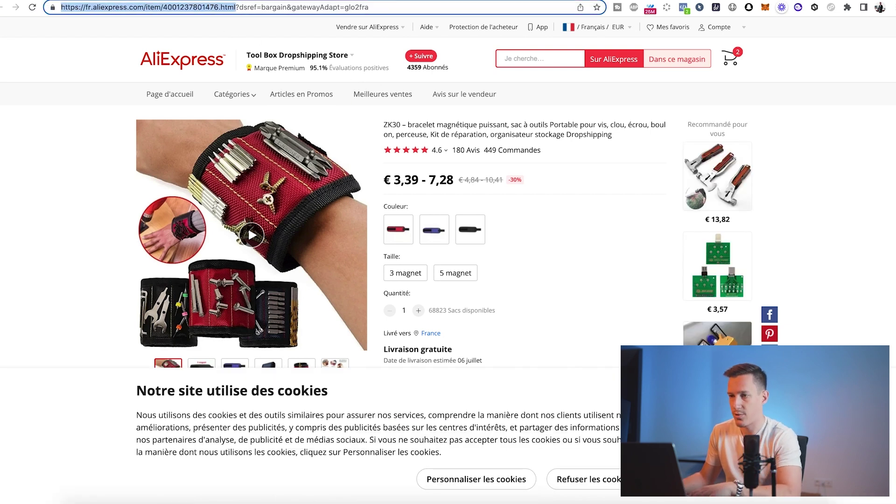
key("ctrl+w")
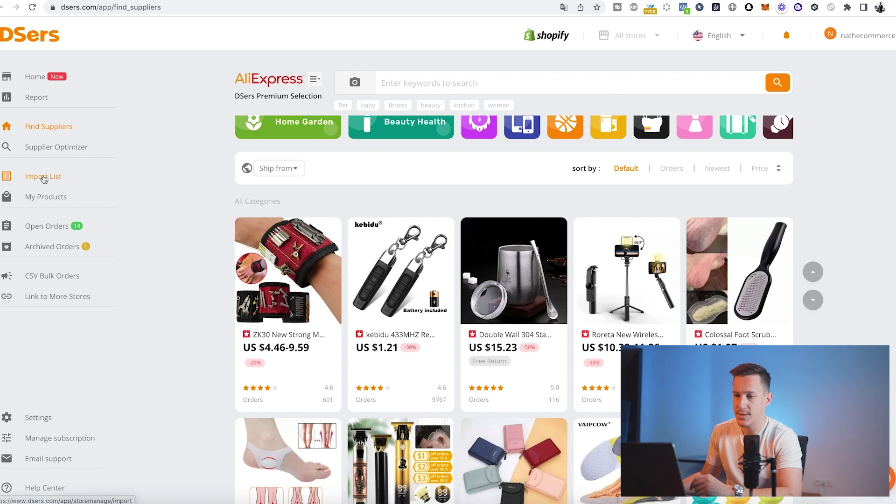
left_click(44, 177)
- Import the wristband via its pasted AliExpress link in Import List and open the ZK30 card for editing
left_click(277, 132)
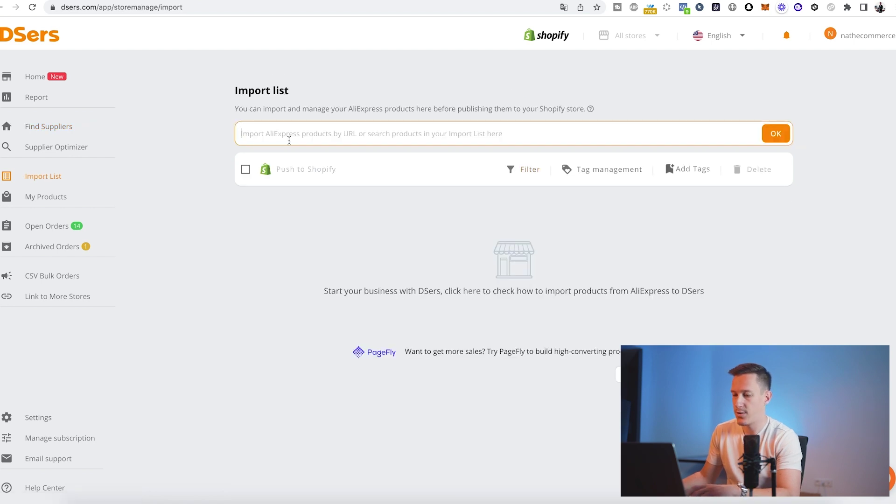
key("super+v")
left_click(774, 135)
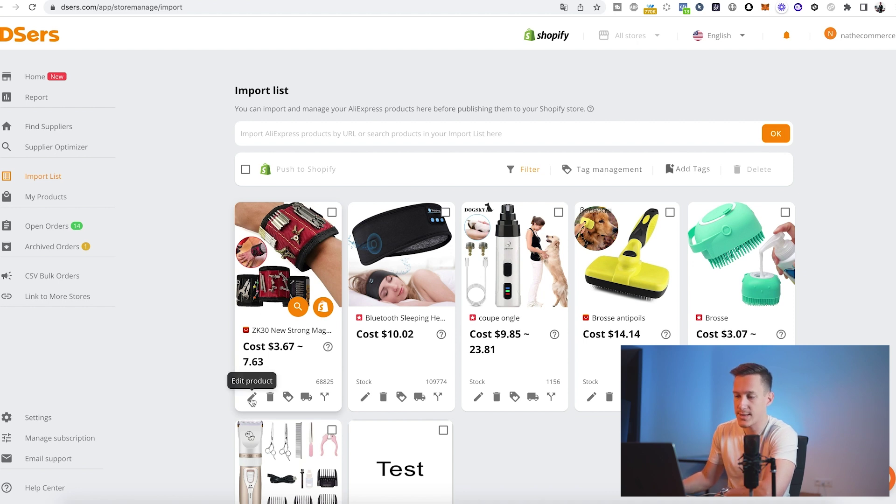
left_click(252, 397)
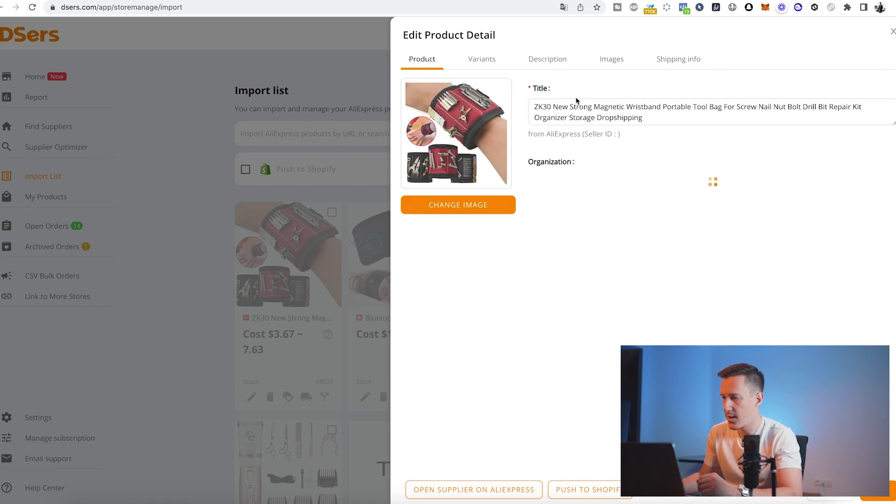
- Overwrite the wristband's full AliExpress title with 'Titre'
triple_click(534, 103)
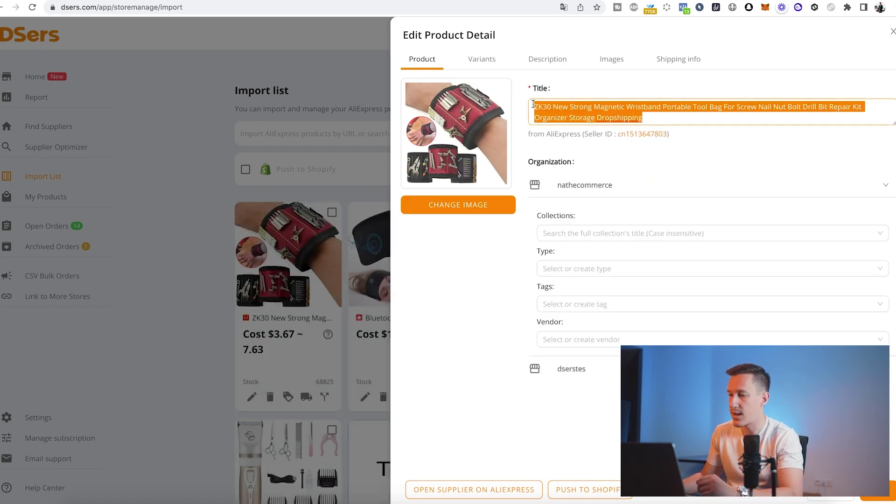
type("Titre")
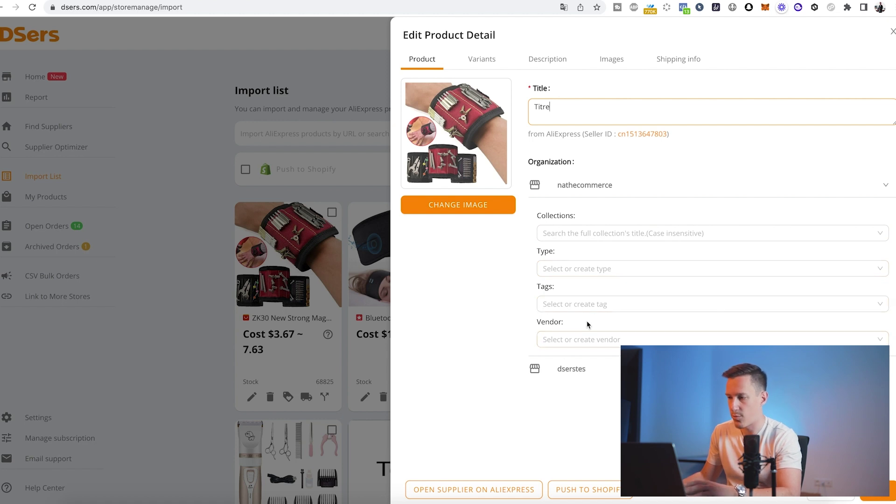
- Check the ship-from country of the wristband's variants in the Variants tab
left_click(482, 64)
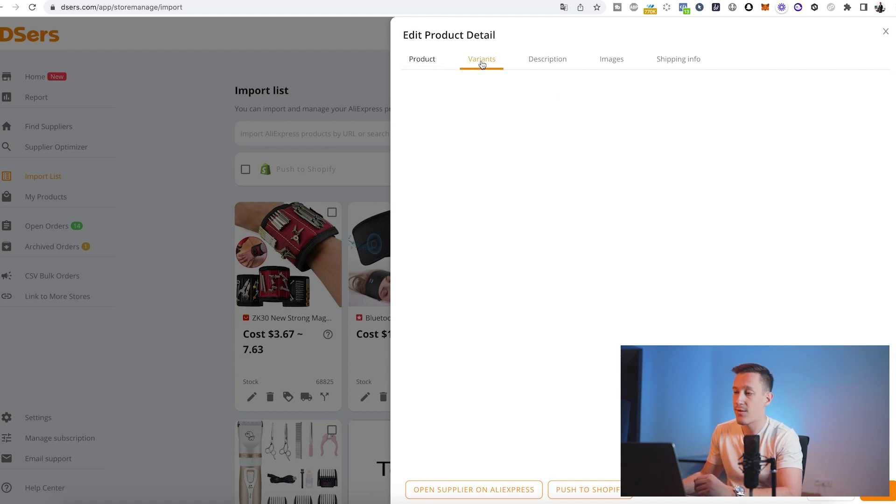
scroll(493, 243, "down", 4)
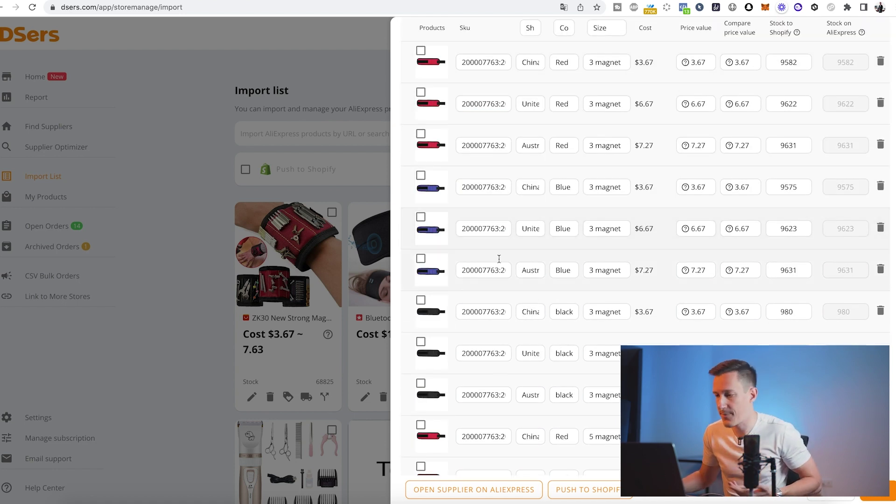
scroll(495, 252, "up", 3)
scroll(444, 228, "down", 1)
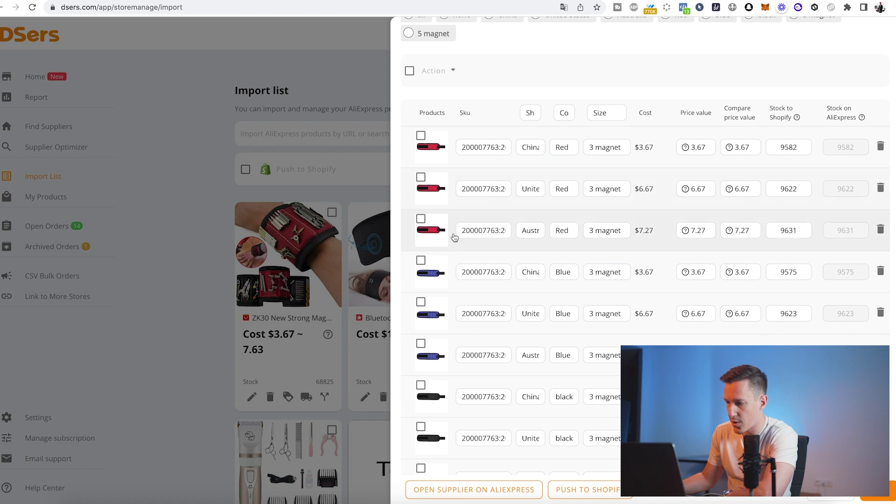
left_click(533, 154)
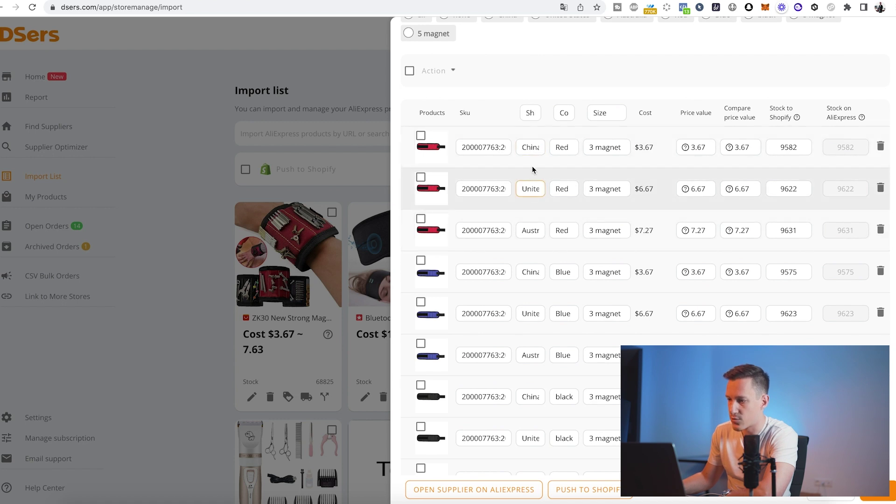
left_click(533, 188)
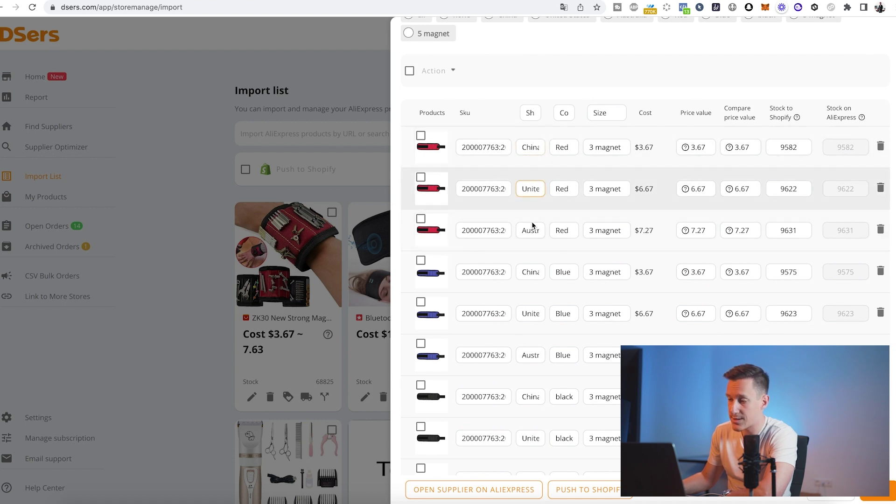
left_click(536, 275)
scroll(534, 299, "down", 1)
scroll(534, 304, "down", 1)
scroll(533, 303, "up", 5)
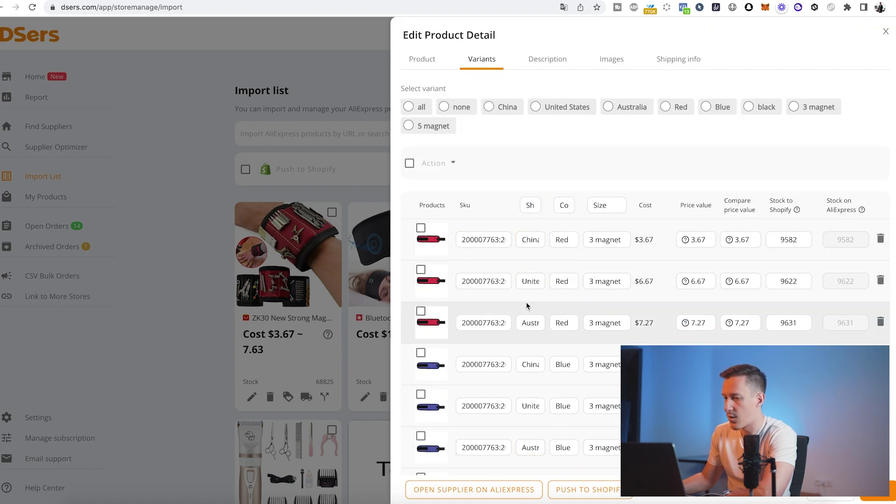
scroll(417, 224, "down", 1)
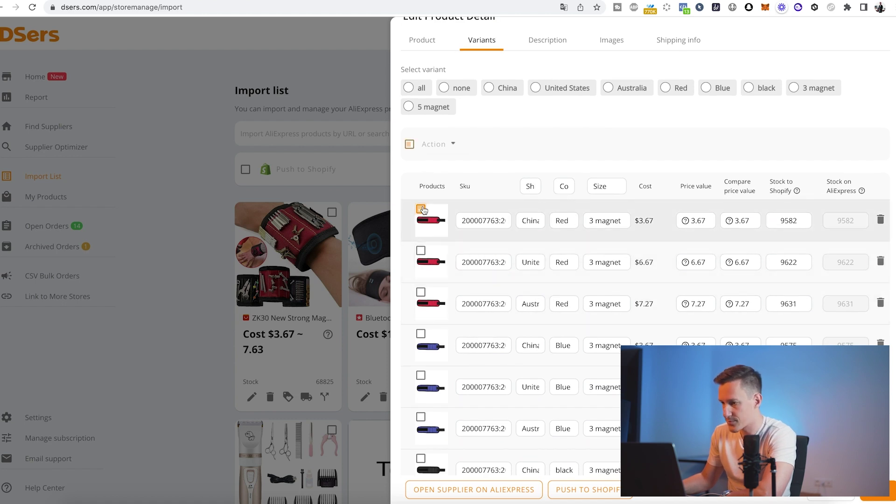
- Remove the SKUs of all variants except China Red and China Blue 3 magnet
left_click(410, 145)
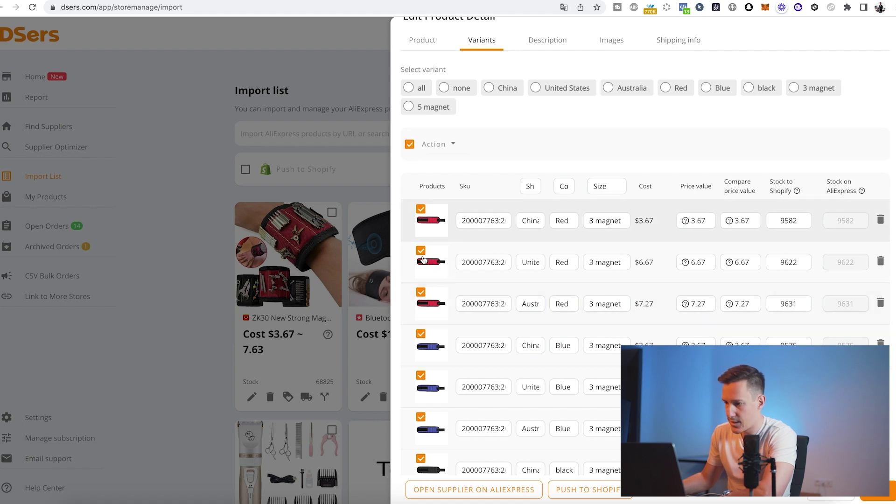
left_click(423, 210)
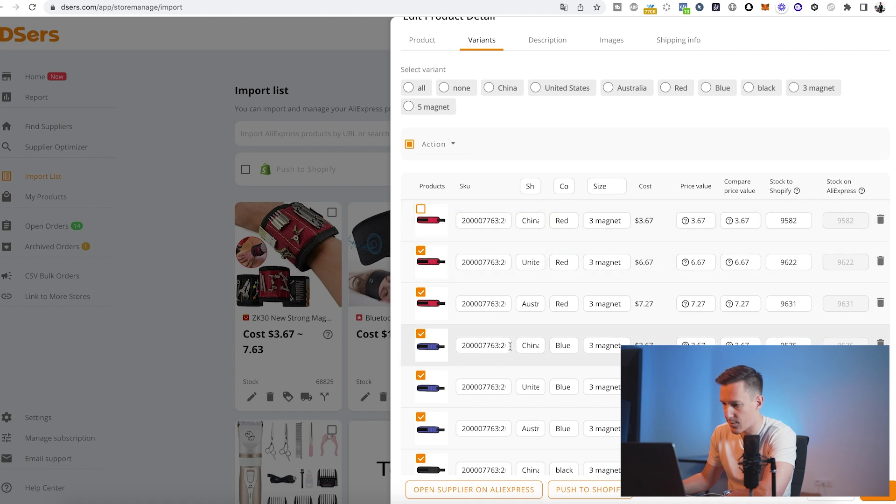
left_click(421, 334)
left_click(452, 144)
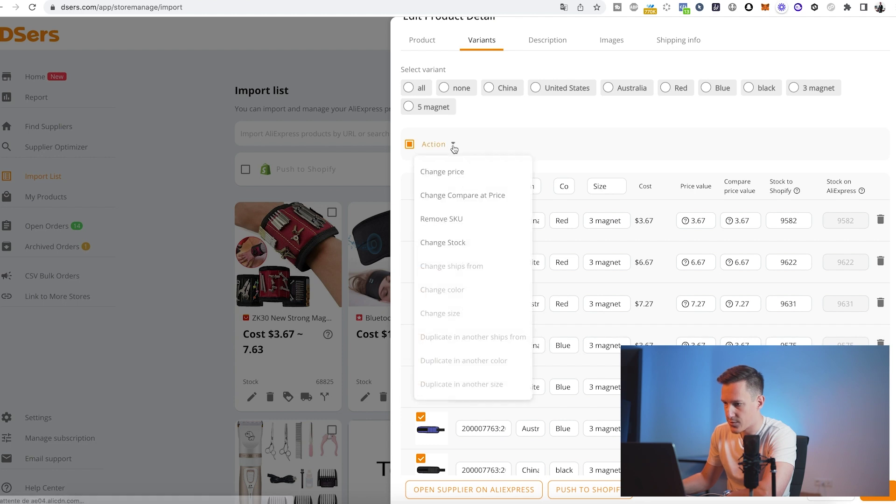
left_click(448, 220)
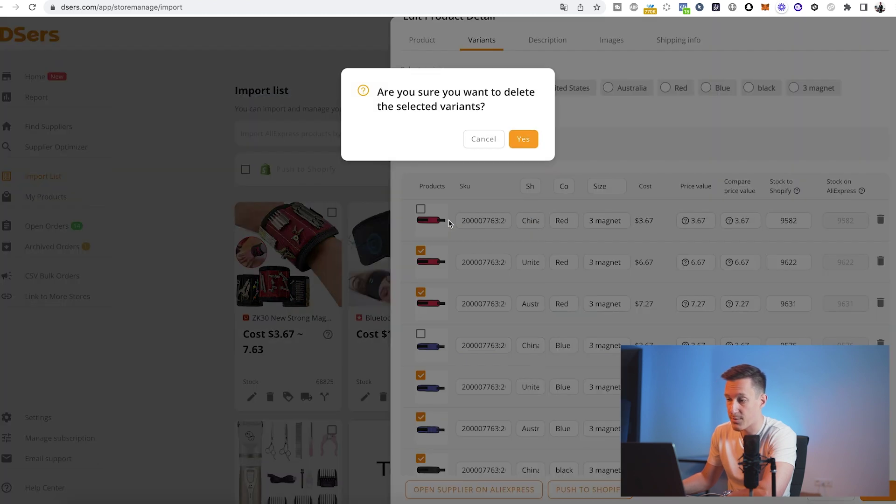
left_click(523, 139)
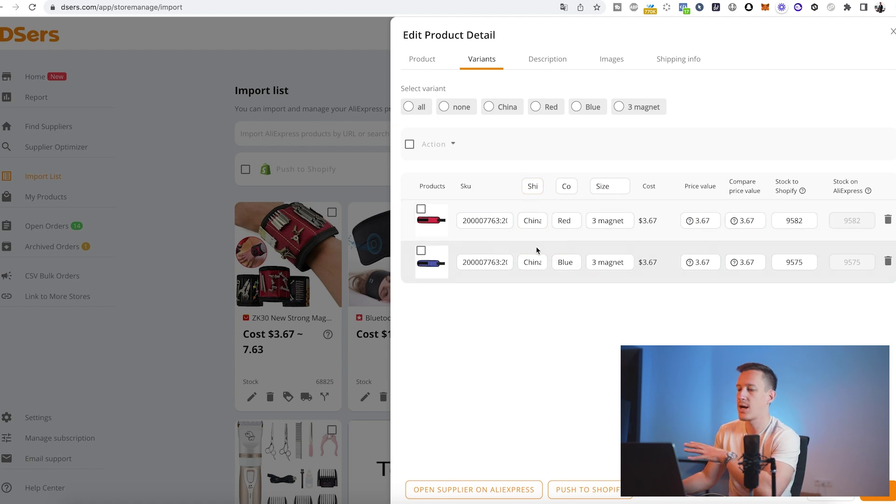
- Change the red variant's Color value from Red to Rouge
double_click(566, 221)
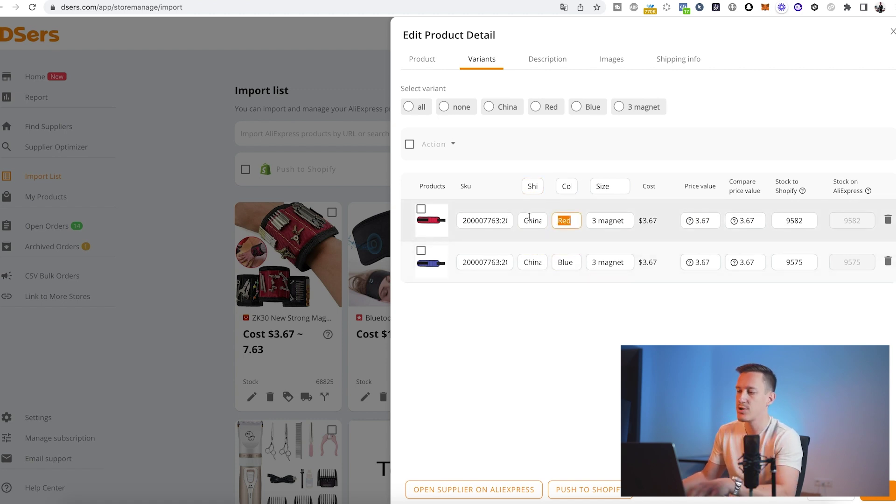
type("Rouge")
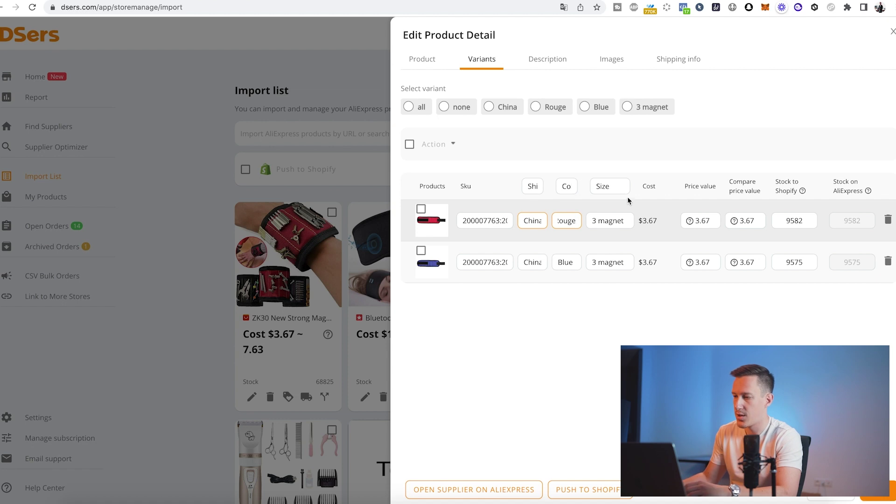
left_click(602, 185)
- Inspect the Size option name and red variant's ship-from country, leaving them unchanged
double_click(605, 187)
left_click(608, 240)
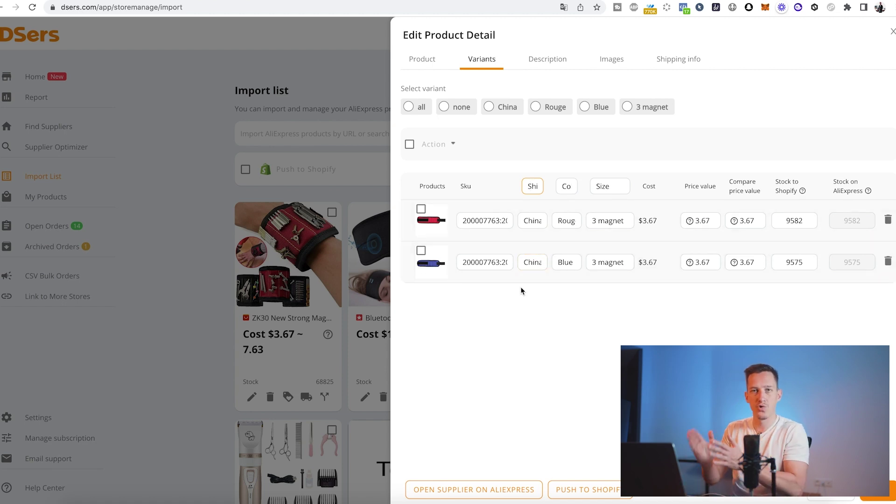
double_click(521, 222)
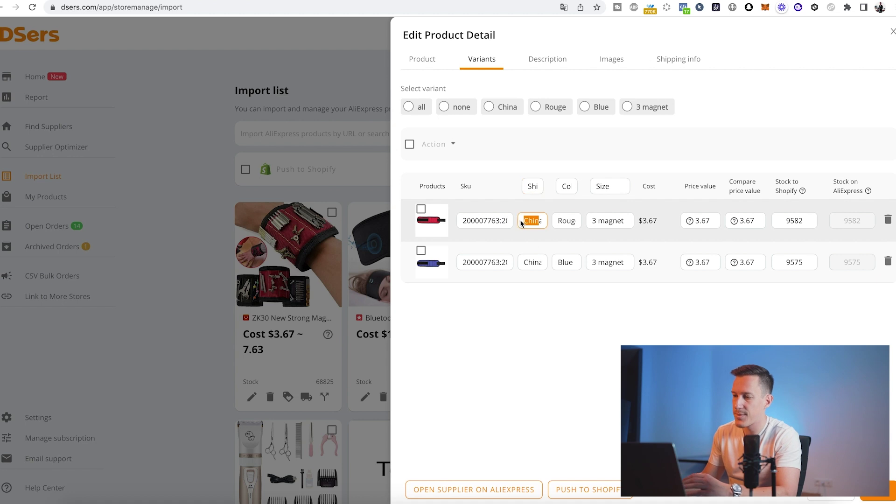
left_click(540, 360)
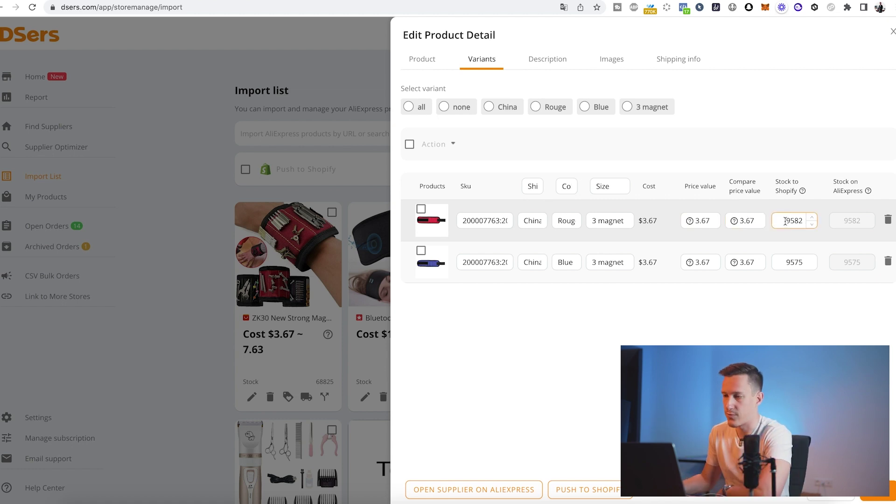
- Clear all text from the wristband's Specifications description
left_click(560, 66)
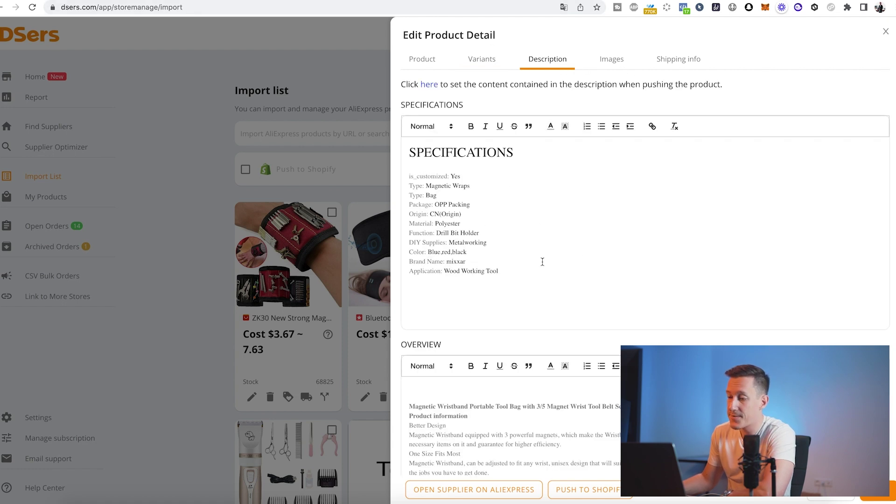
scroll(494, 238, "down", 2)
scroll(489, 181, "up", 2)
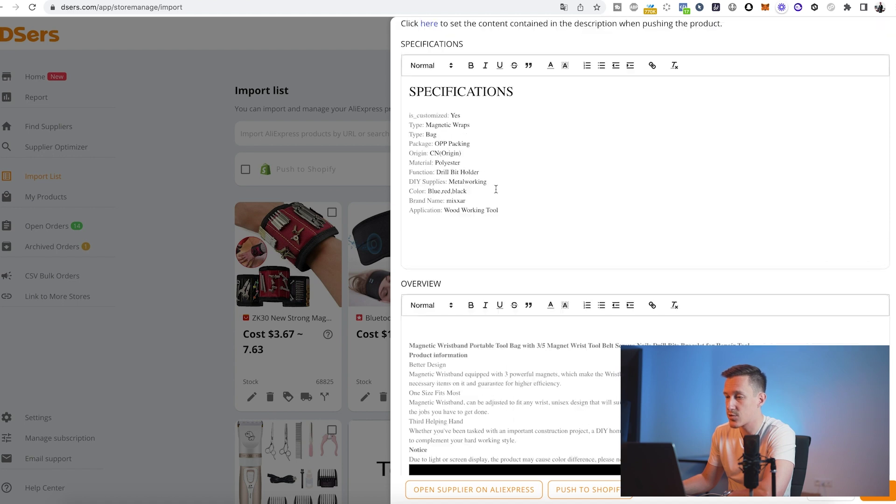
key("ctrl+a")
key("BackSpace")
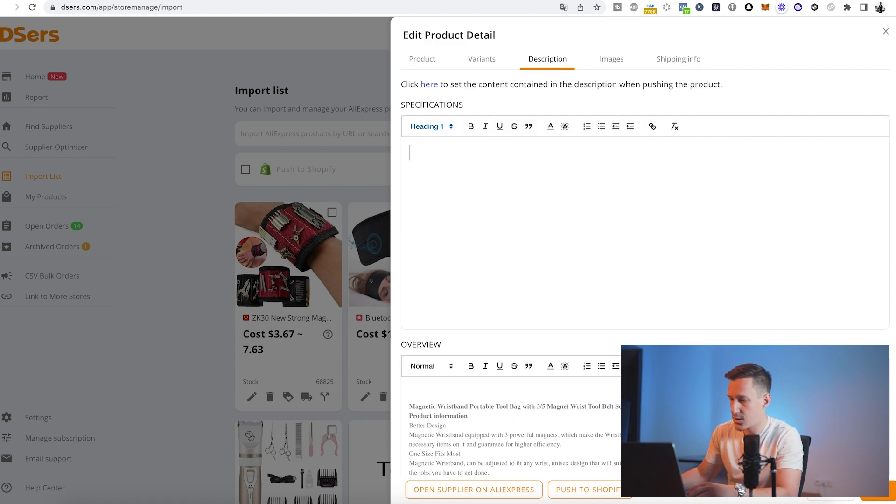
scroll(496, 308, "down", 1)
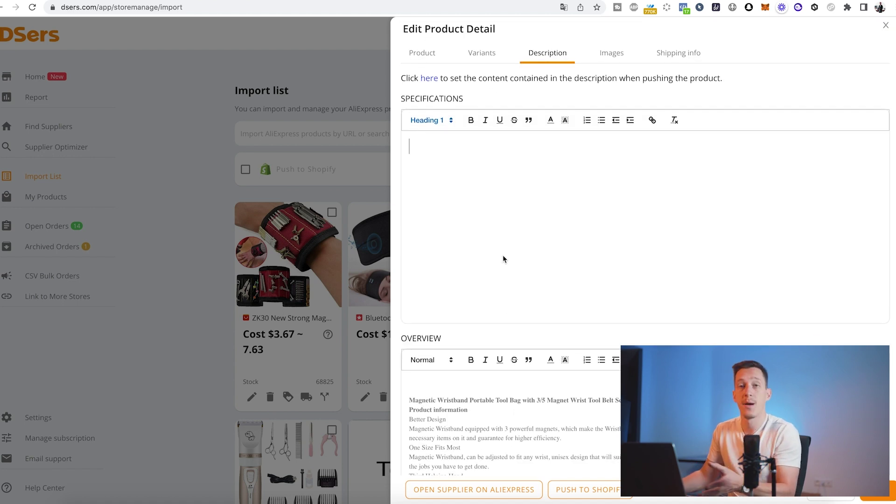
- Review the wristband's product images, then bring up its shipping estimates
left_click(615, 54)
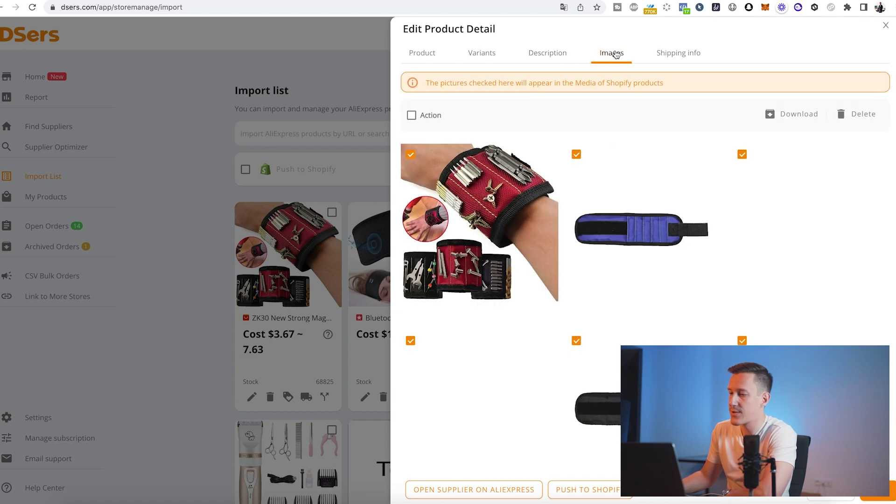
scroll(688, 266, "down", 15)
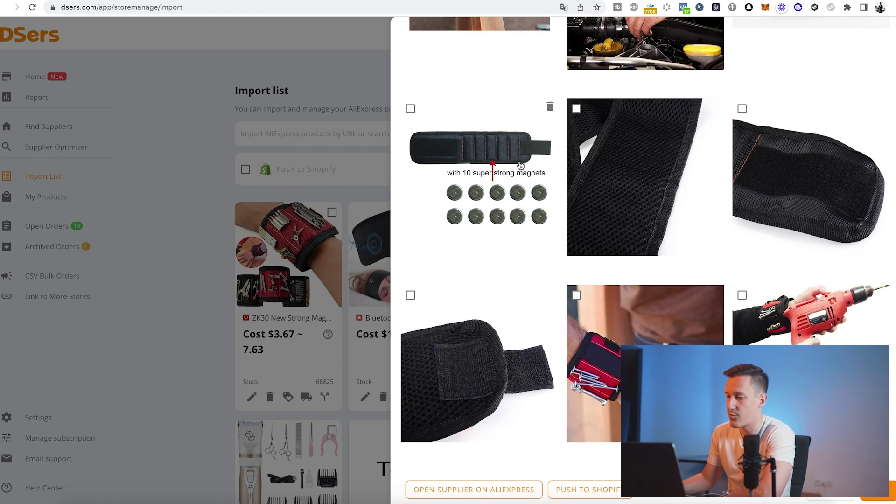
scroll(663, 240, "up", 15)
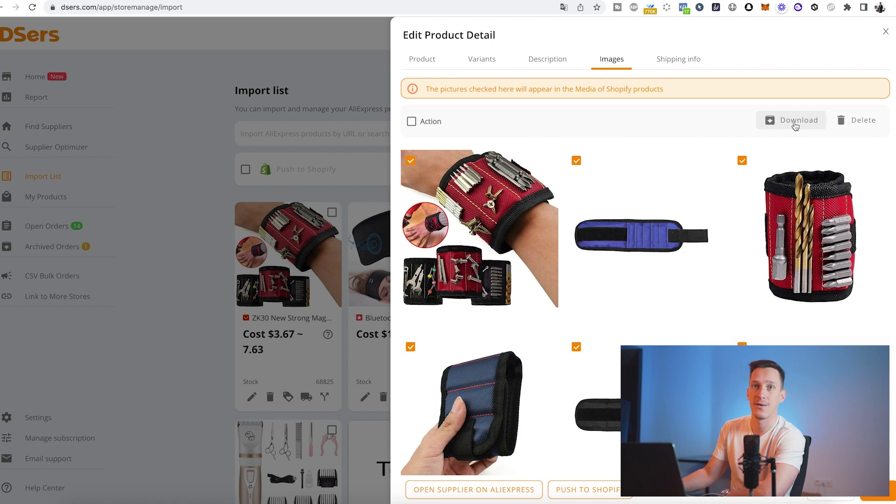
scroll(685, 250, "down", 8)
scroll(654, 196, "up", 8)
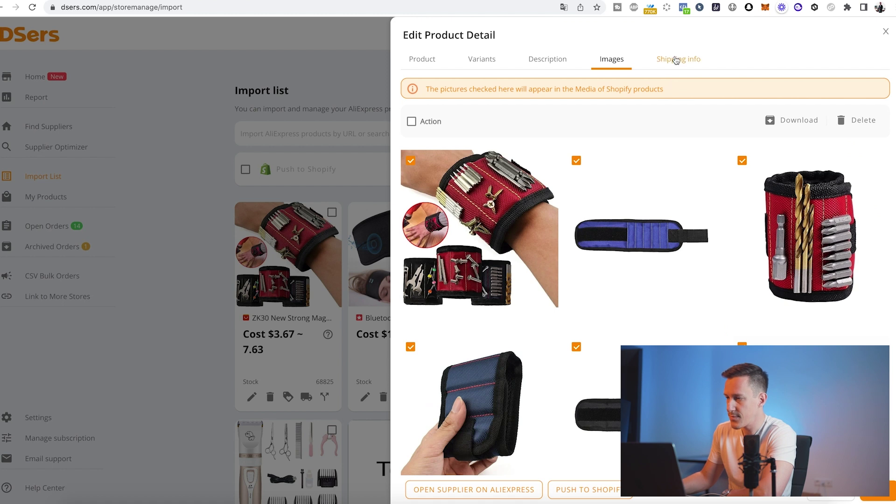
left_click(677, 61)
- Show the wristband's shipping options to France, noting the 26-day delivery estimate
left_click(449, 152)
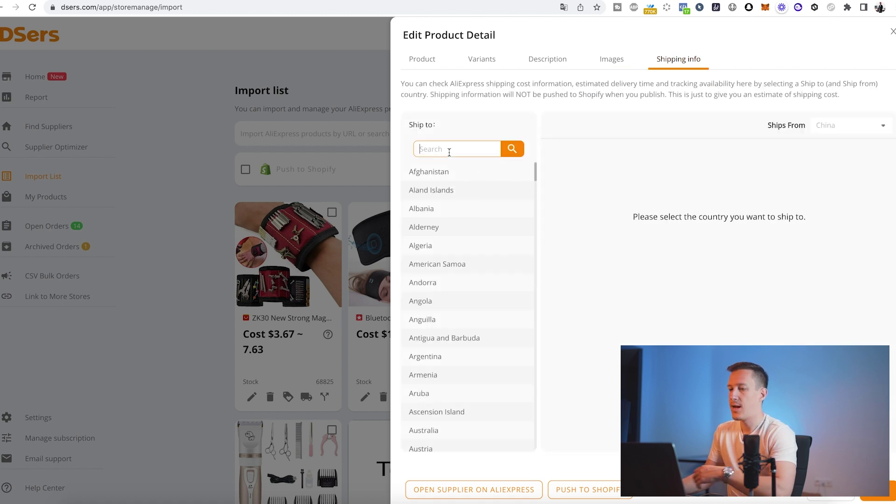
type("Fran")
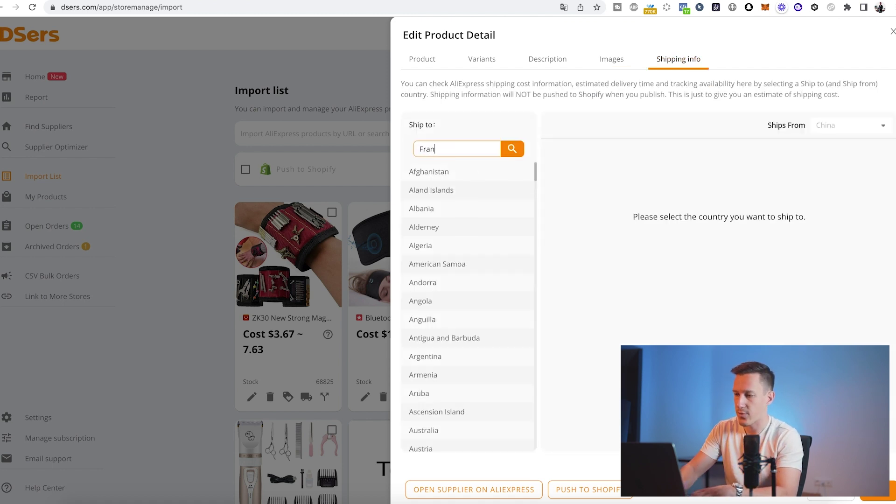
type("ce")
left_click(423, 172)
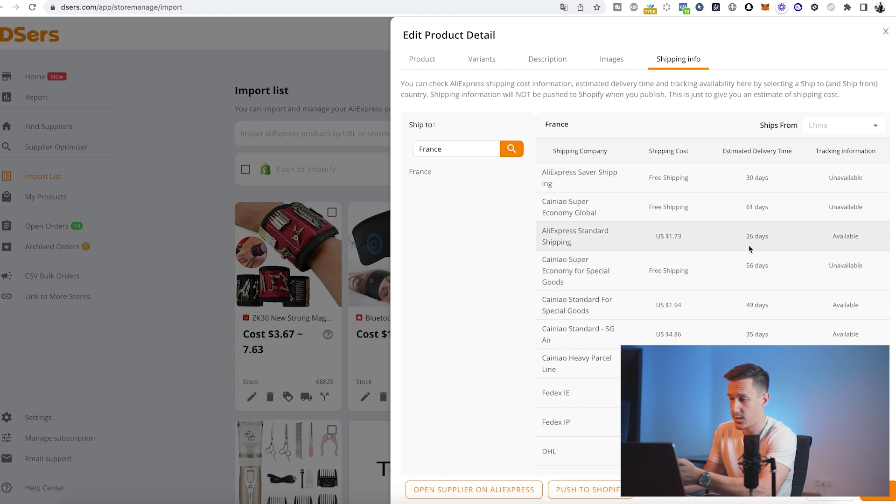
left_click_drag(747, 236, 782, 240)
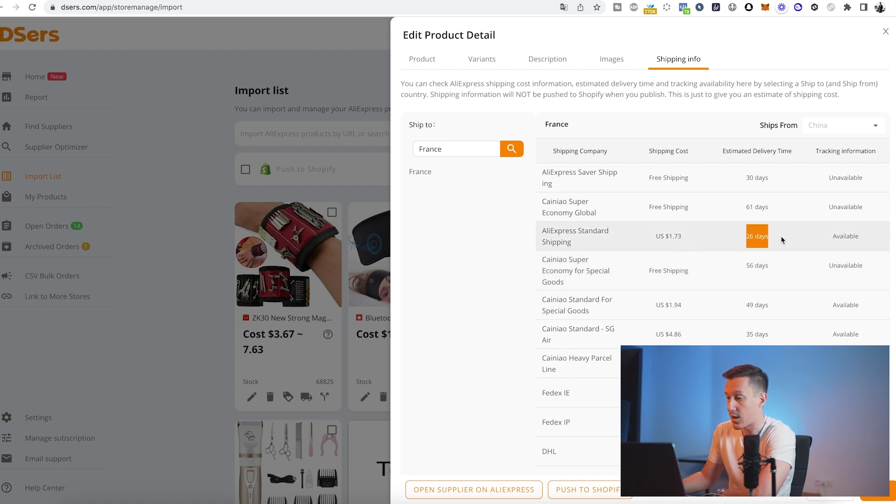
left_click(782, 240)
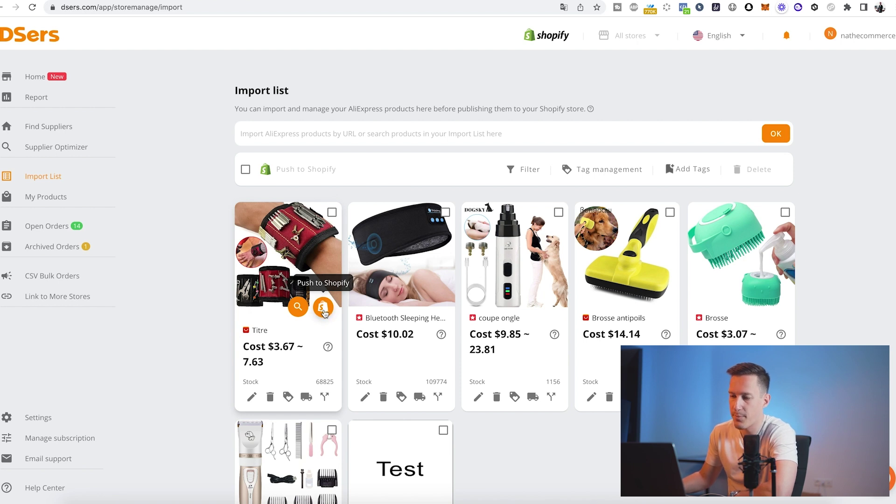
- Push the wristband to Shopify without the pricing rule, also publishing to the Online Store
left_click(323, 308)
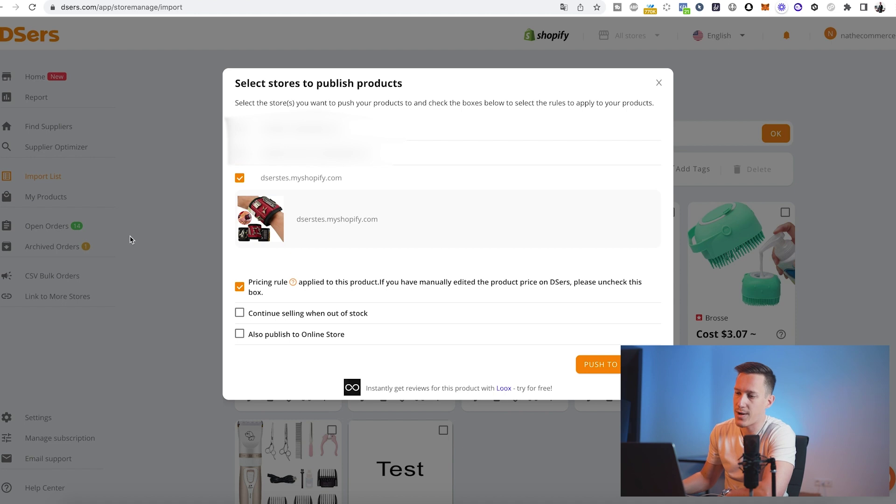
left_click(240, 288)
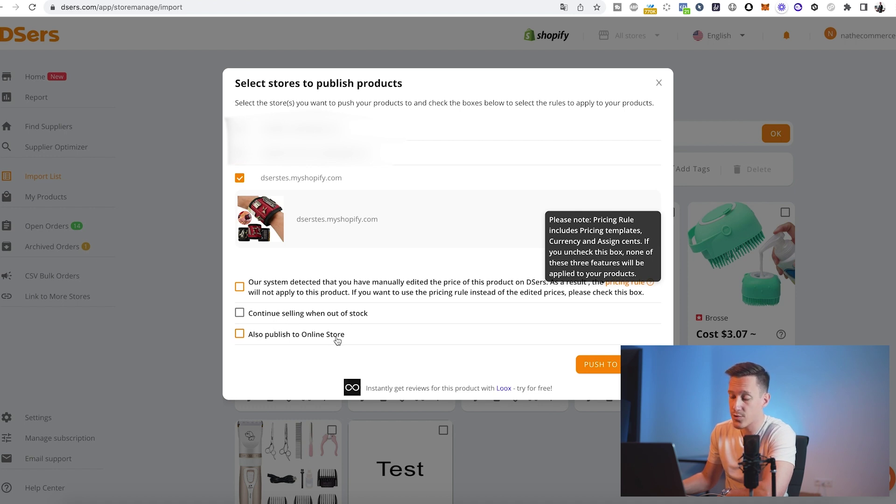
left_click(255, 335)
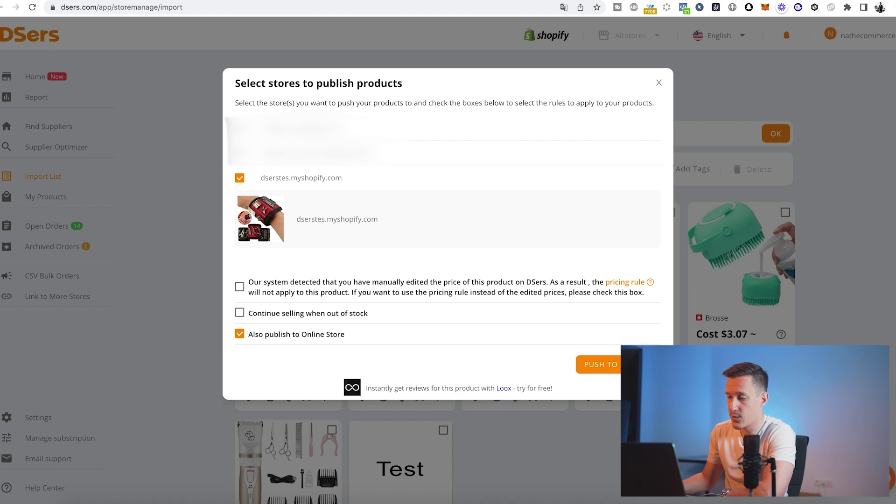
left_click(617, 368)
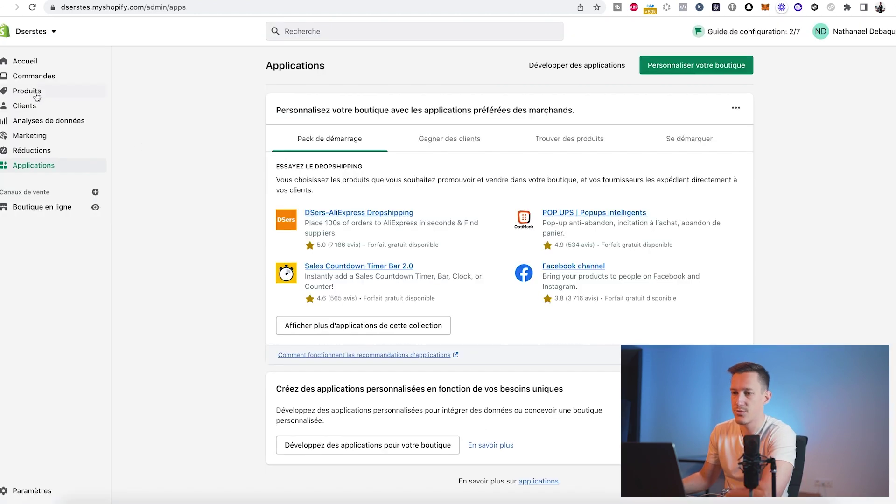
left_click(37, 96)
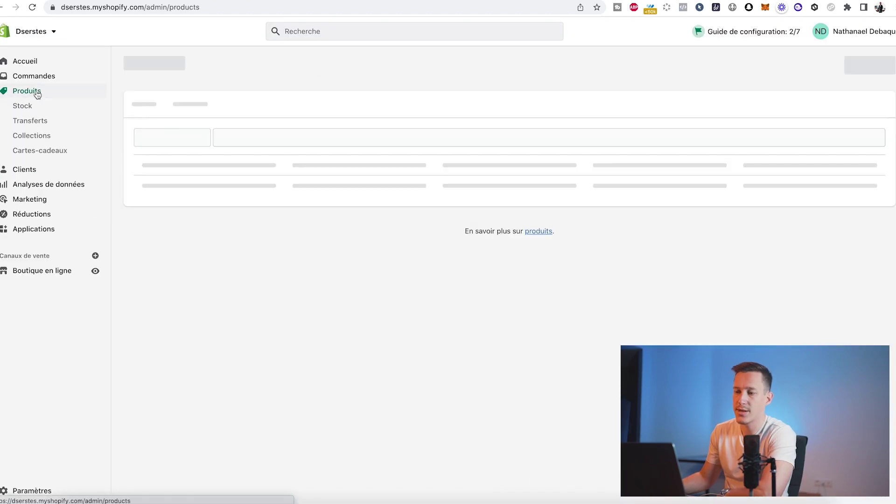
- Open the Titre product, check its Rouge variant details, and begin editing Ships From
left_click(188, 177)
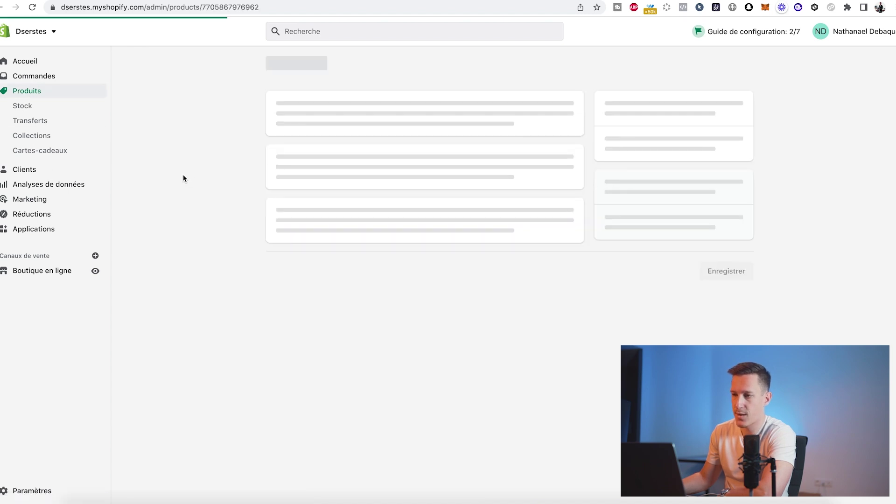
scroll(393, 238, "down", 10)
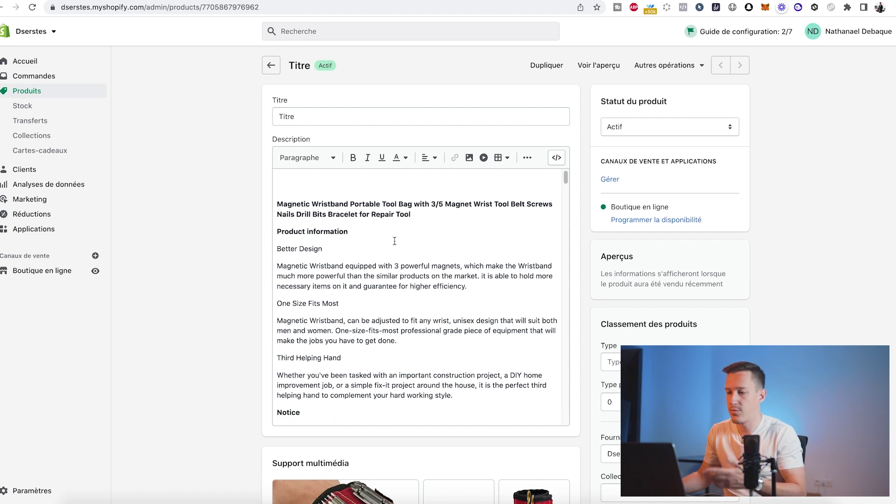
scroll(298, 262, "down", 6)
scroll(184, 329, "down", 10)
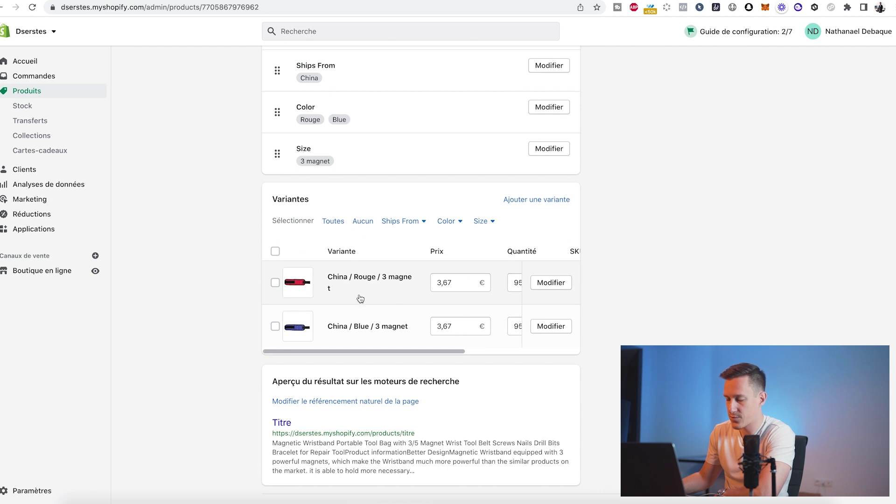
left_click(275, 251)
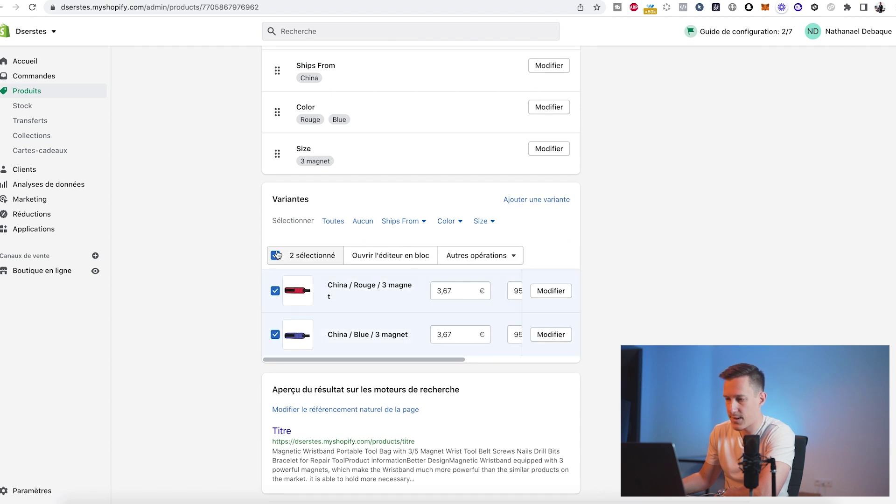
left_click(552, 291)
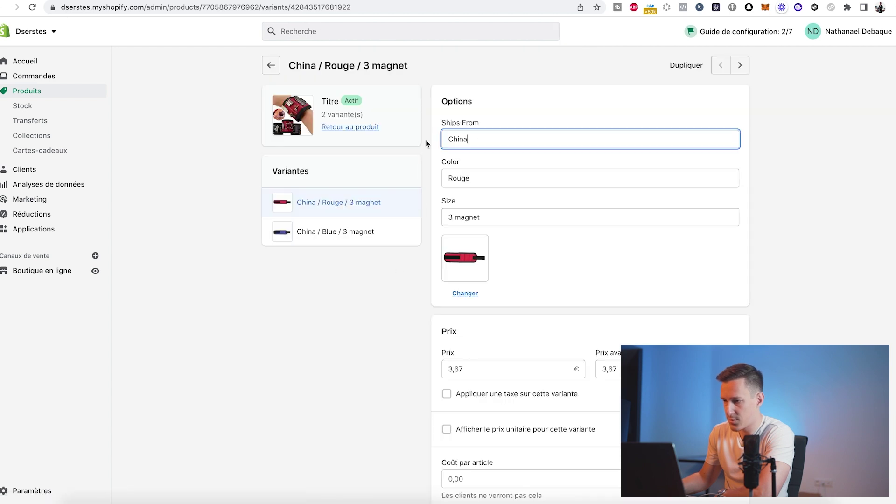
left_click(271, 66)
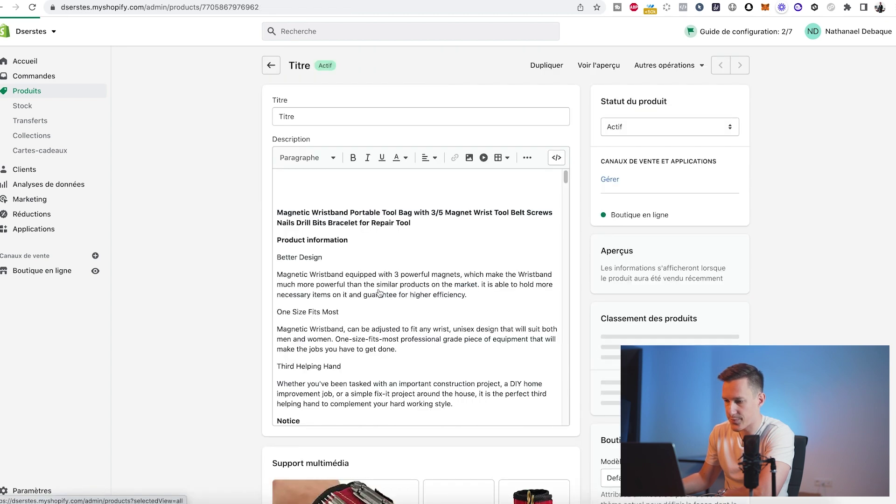
scroll(114, 308, "down", 10)
scroll(231, 322, "down", 3)
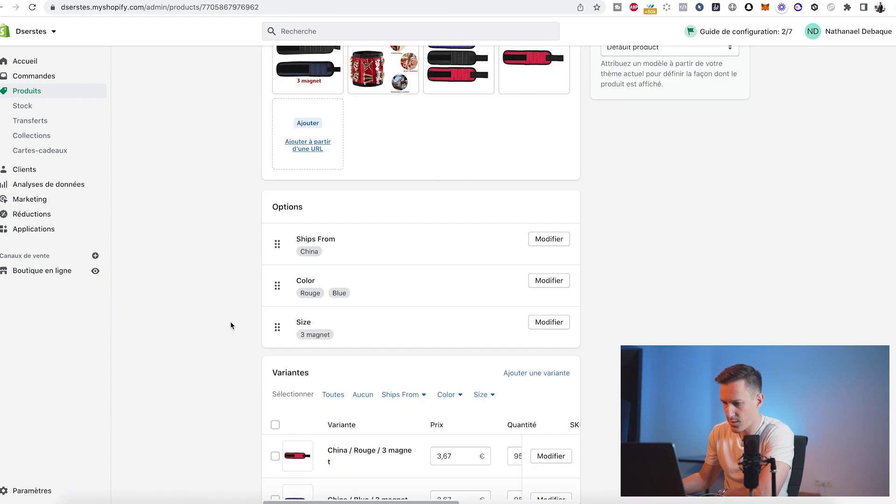
left_click(545, 186)
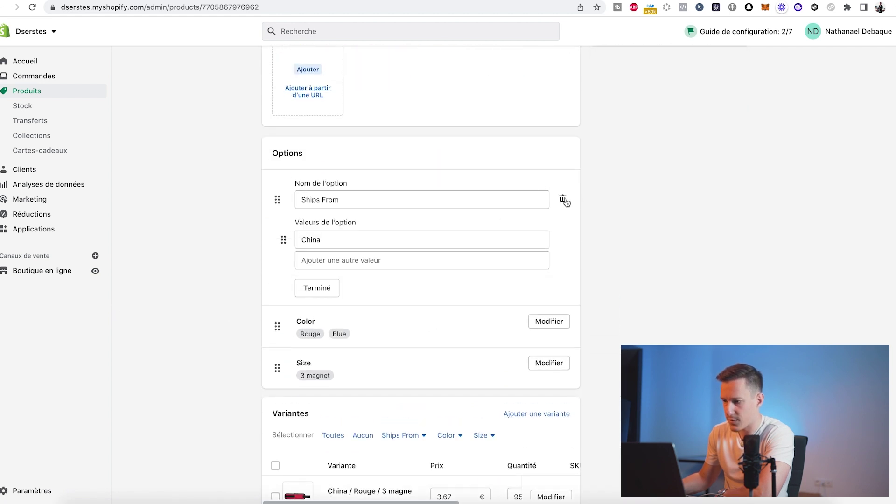
- Delete the Ships From and Size options and rename Color to Couleur
left_click(563, 200)
left_click(545, 226)
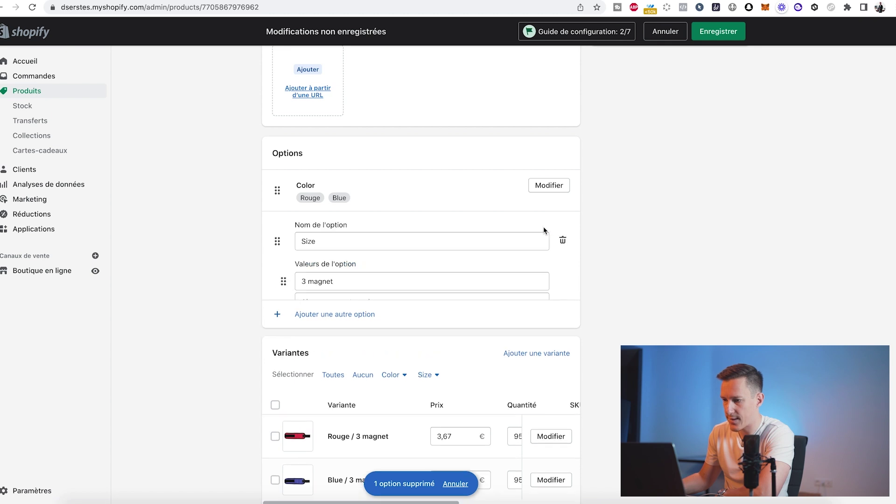
left_click(563, 240)
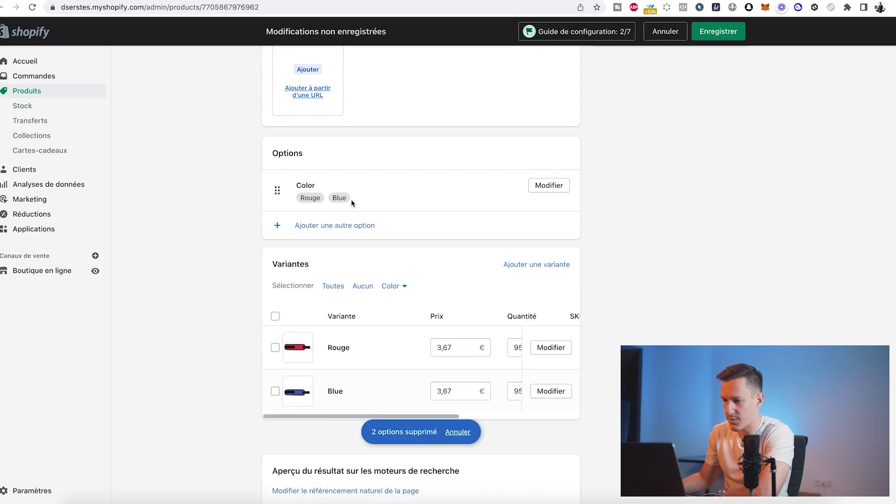
left_click(541, 186)
left_click_drag(342, 200, 275, 200)
type("Couleur")
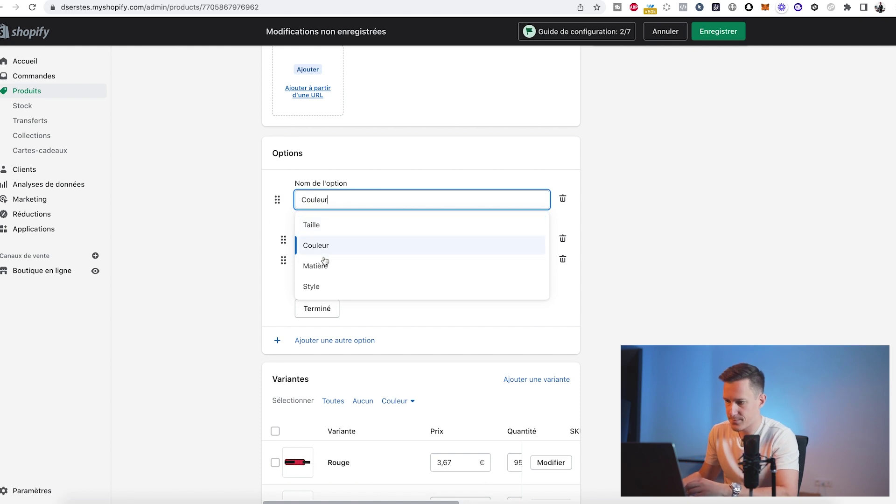
left_click(316, 309)
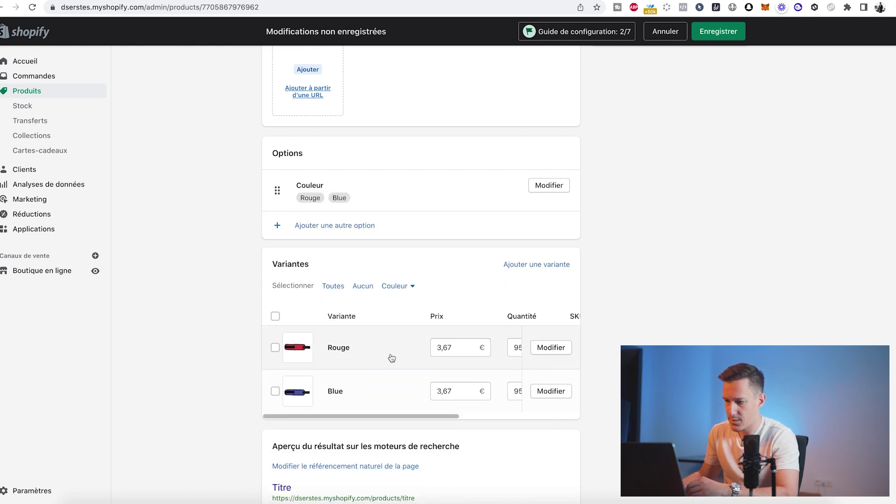
- Set the Rouge and Blue variant prices to 9,90 € and save the product
scroll(432, 362, "right", 2)
left_click(447, 349)
left_click_drag(446, 350, 398, 350)
type("9,90")
left_click_drag(450, 398, 416, 397)
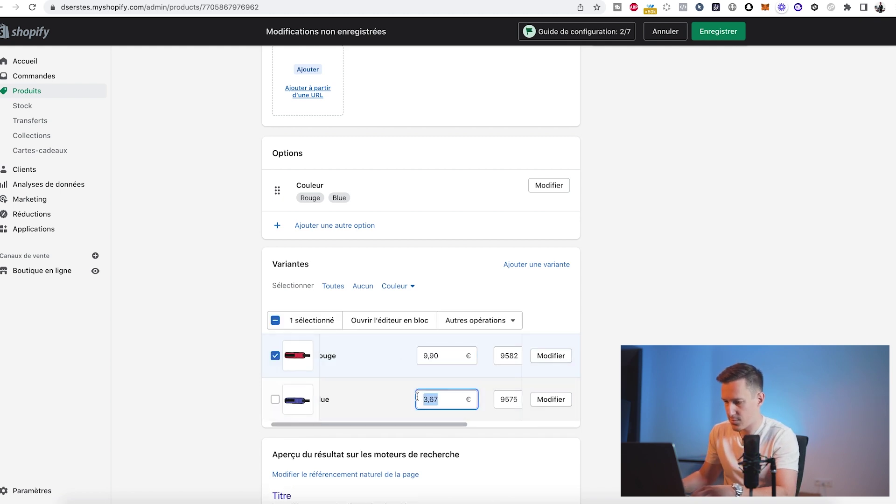
type("9,90")
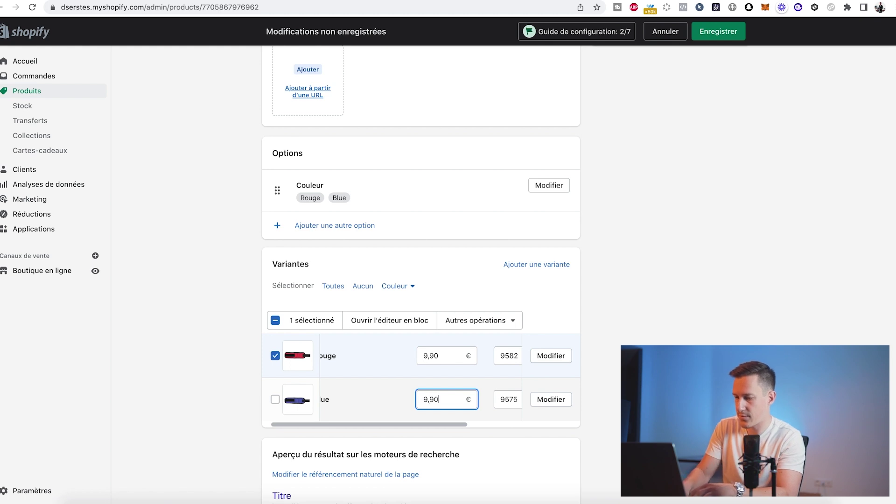
left_click(704, 31)
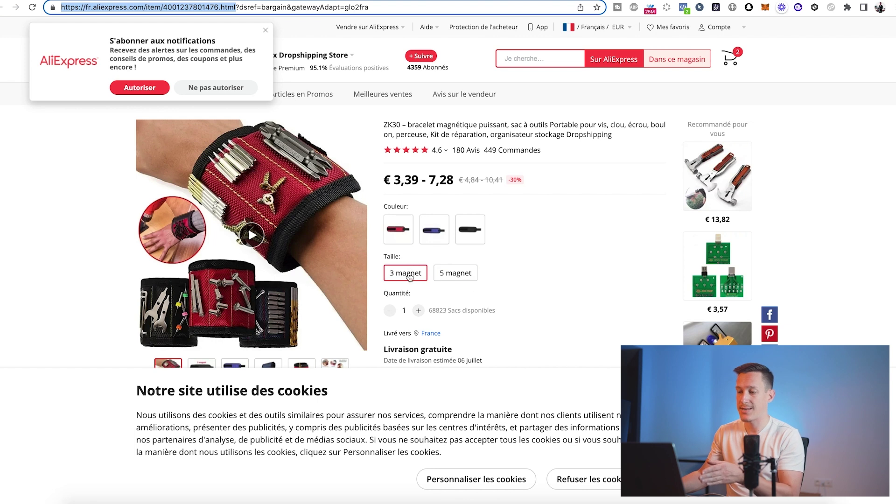
- Dismiss the 'S'abonner aux notifications' popup on the AliExpress wristband page
left_click(244, 25)
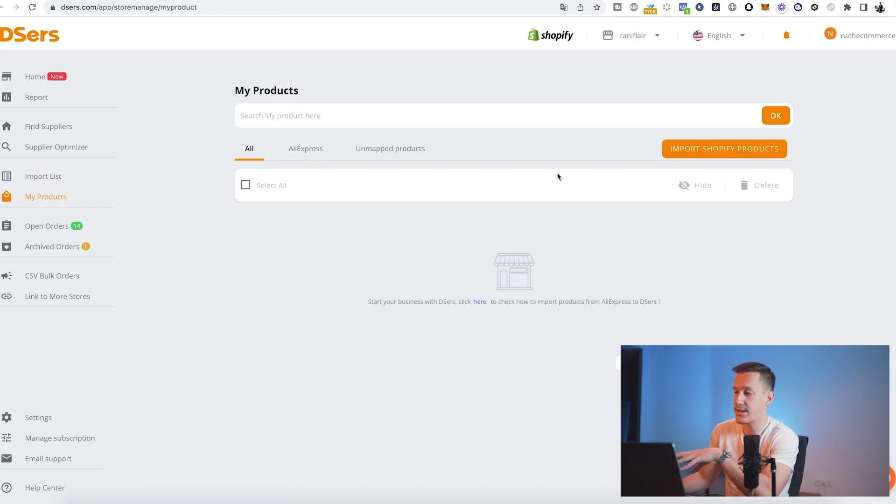
- Import the Titre product from the dserstes store via Import Shopify Products
left_click(728, 150)
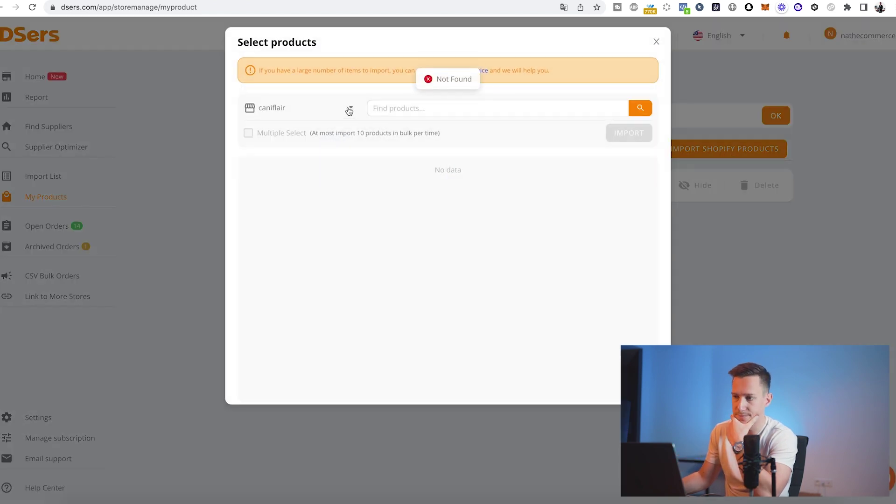
mouse_move(259, 177)
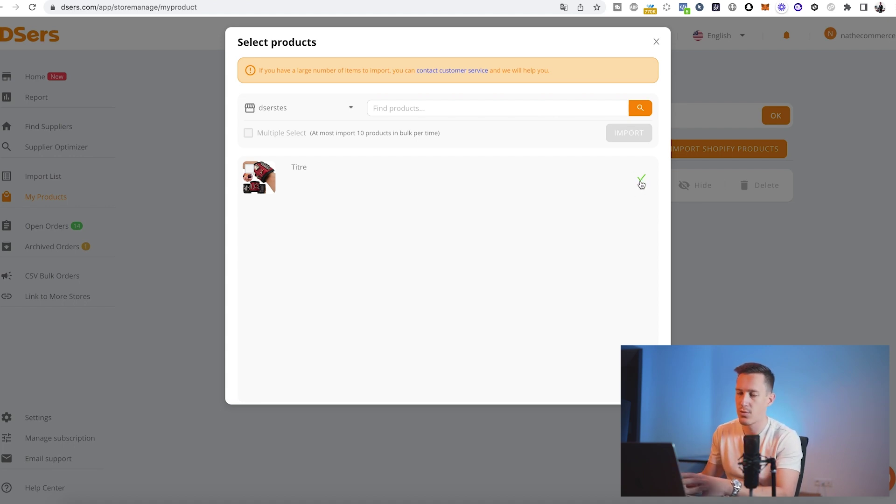
left_click(656, 43)
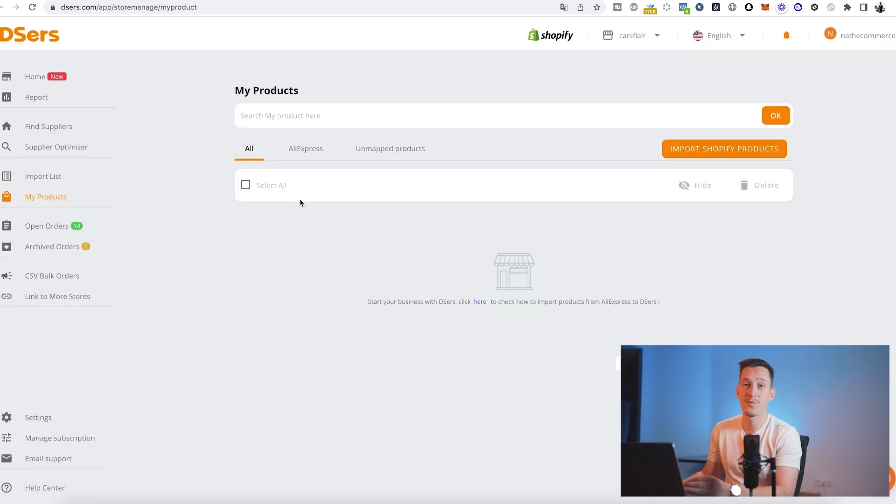
- Switch the DSers store selector to dserstes to list the Titre wristband
mouse_move(628, 43)
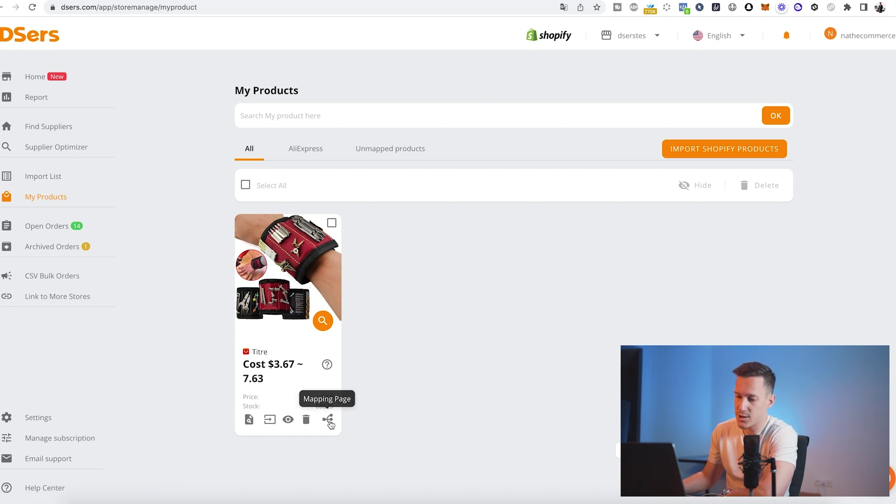
- Open Titre's Supplier Mapping showing the ZK30 wristband as default supplier
left_click(328, 421)
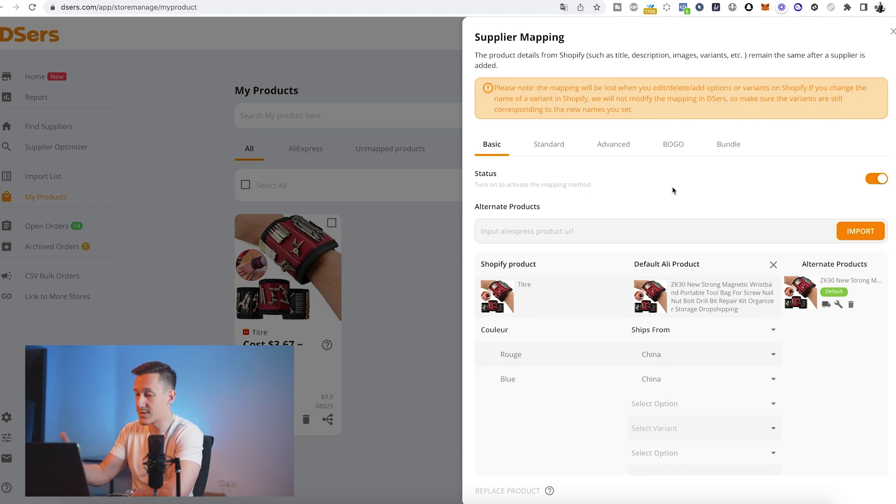
scroll(699, 215, "down", 1)
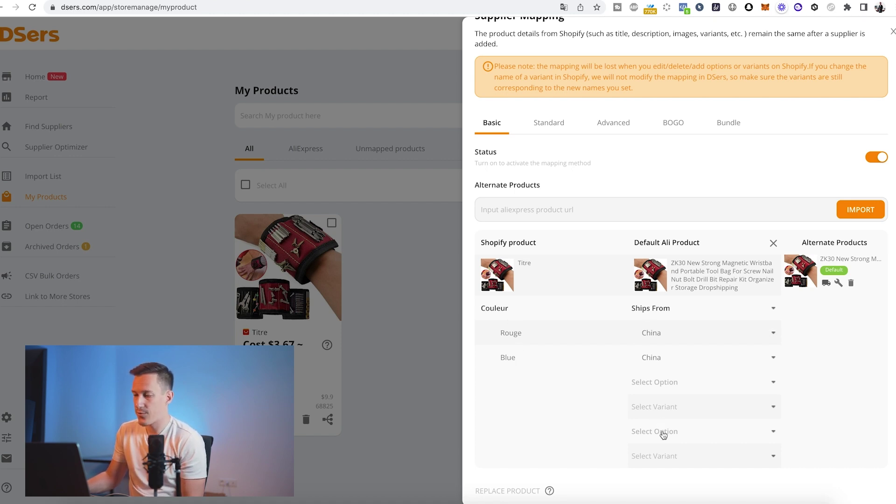
left_click(316, 0)
- Select the red wristband on AliExpress and review all its shipping methods to France
scroll(460, 233, "down", 3)
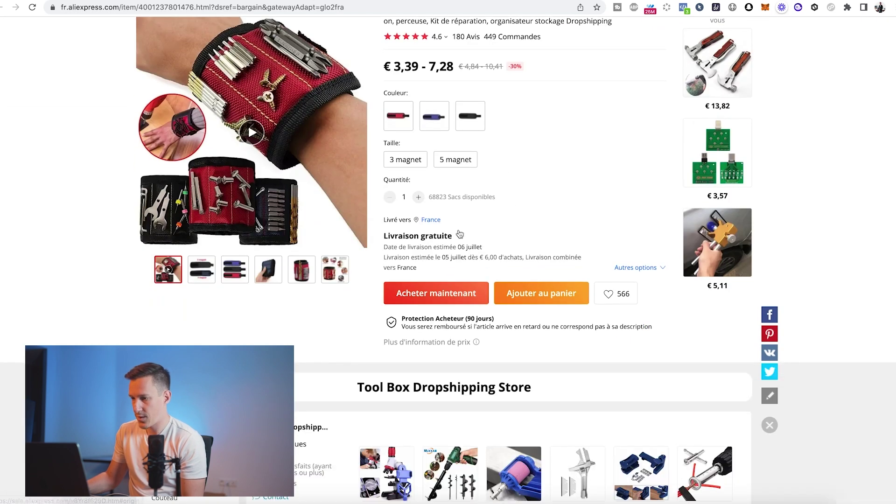
scroll(420, 178, "up", 1)
left_click(386, 125)
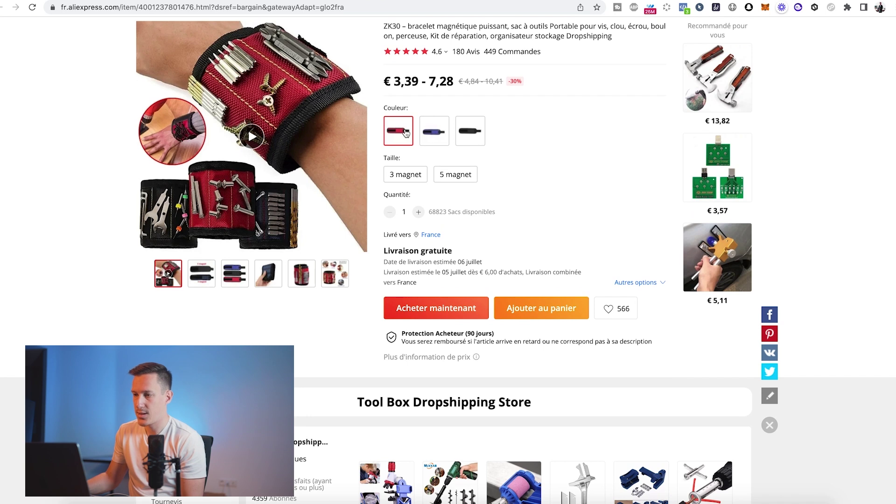
left_click(421, 260)
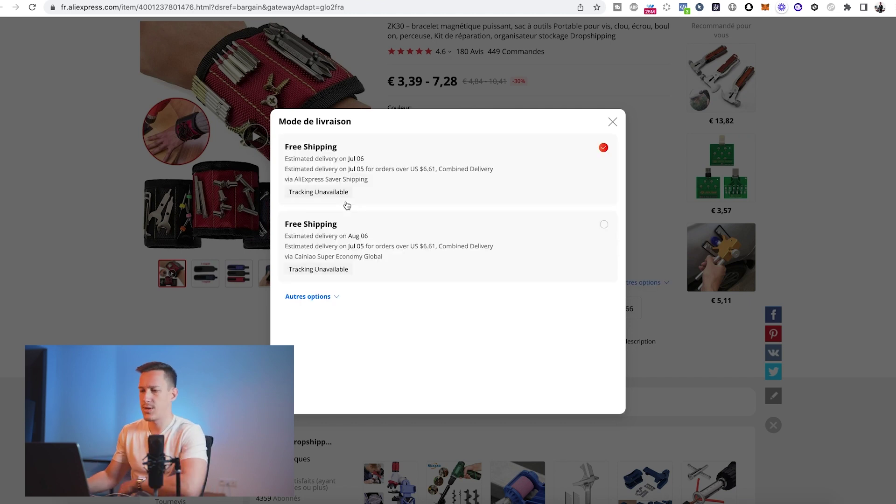
left_click(337, 301)
scroll(354, 271, "down", 8)
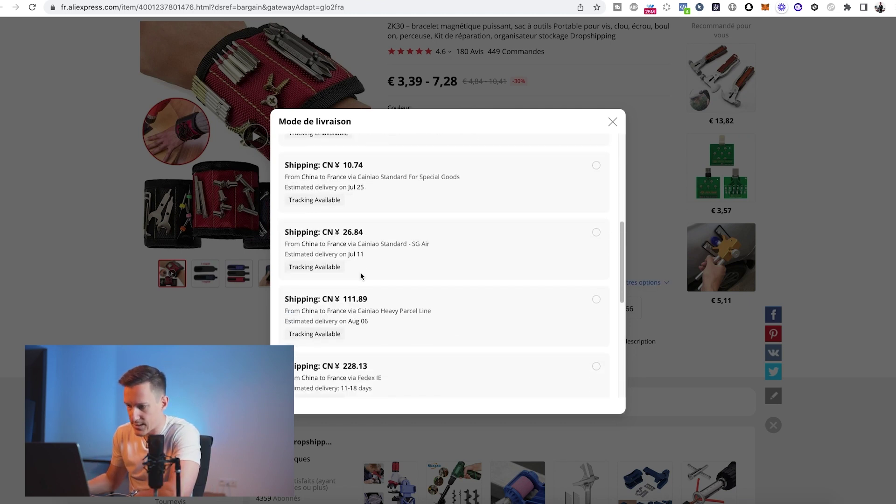
scroll(369, 308, "up", 10)
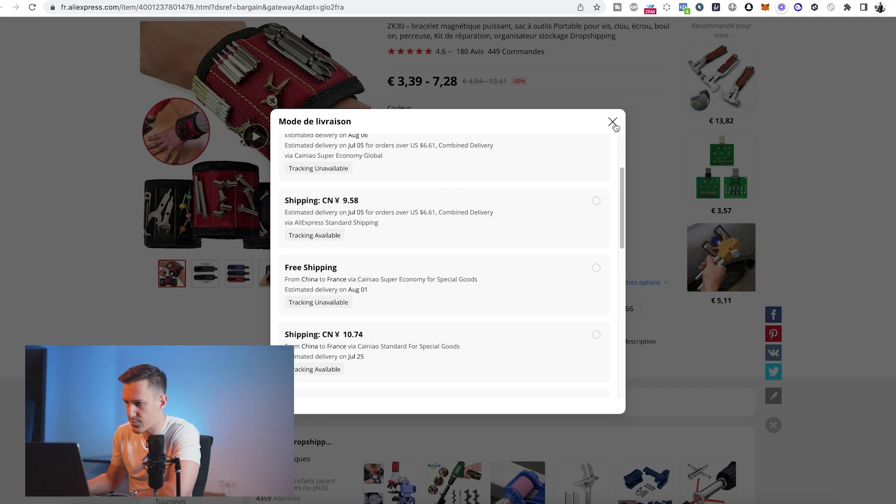
left_click(612, 122)
left_click(226, 2)
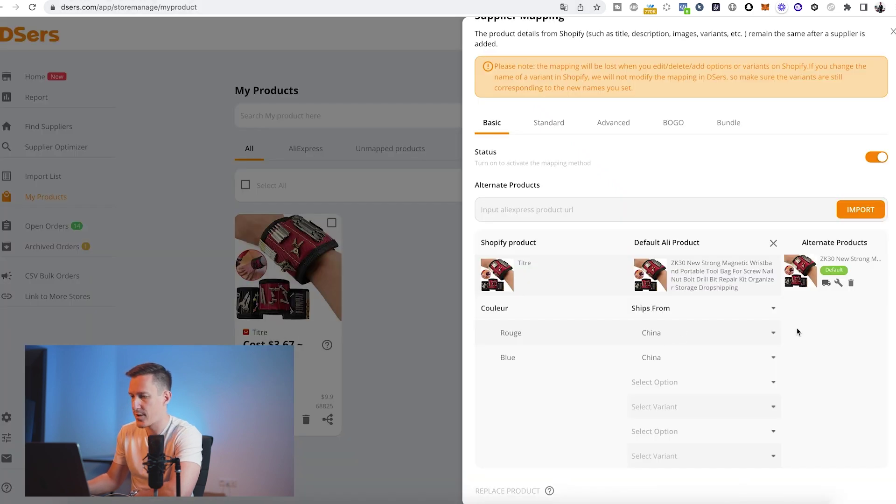
- Match Couleur to the supplier's Color option, mapping Rouge to Red and Blue to Blue
left_click(687, 312)
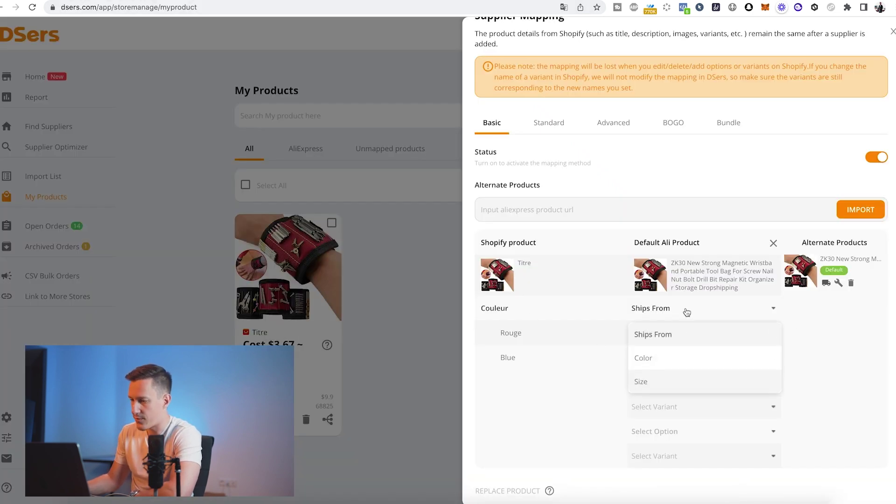
left_click(658, 359)
left_click(651, 335)
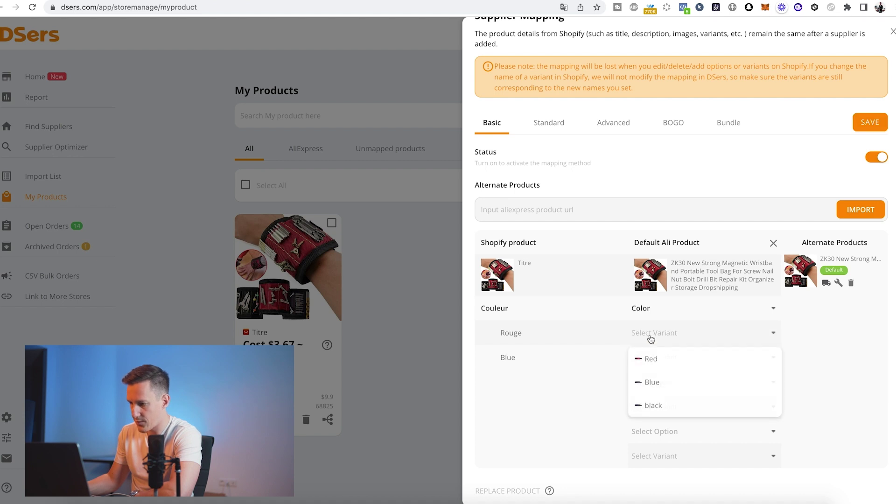
left_click(645, 361)
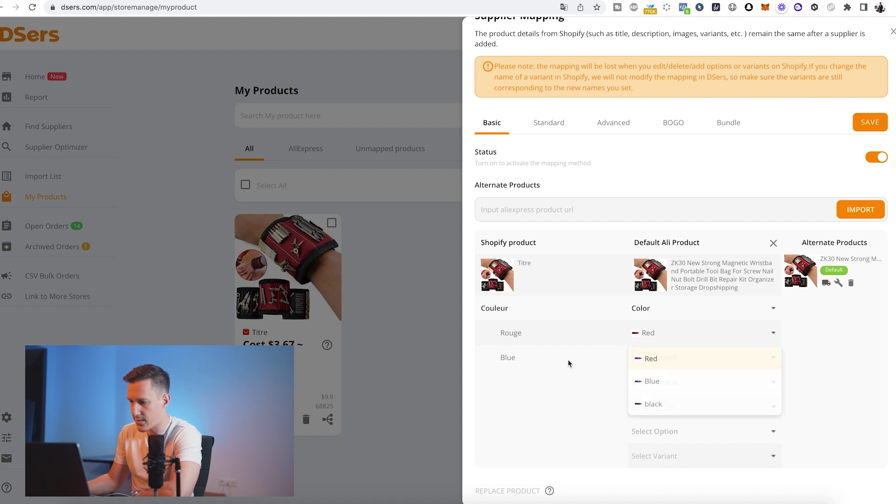
left_click(646, 358)
left_click(653, 409)
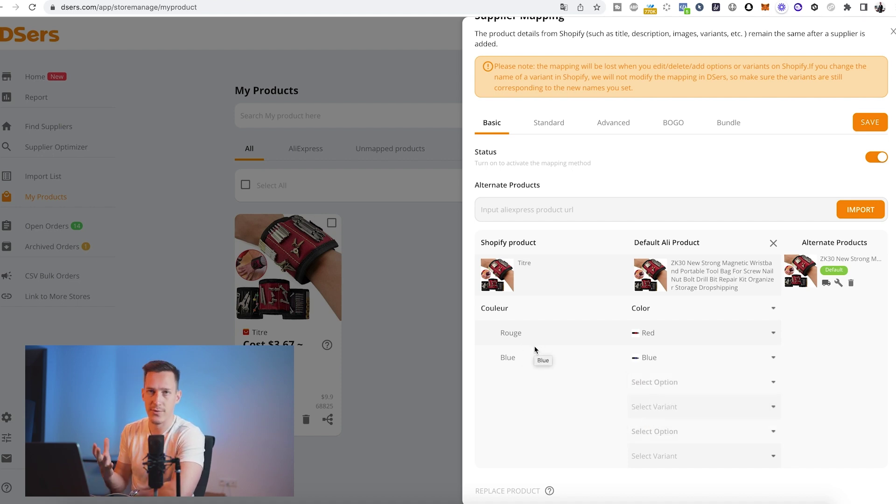
- Set Ships From to China and Size to 3 magnet, then save the mapping
left_click(644, 378)
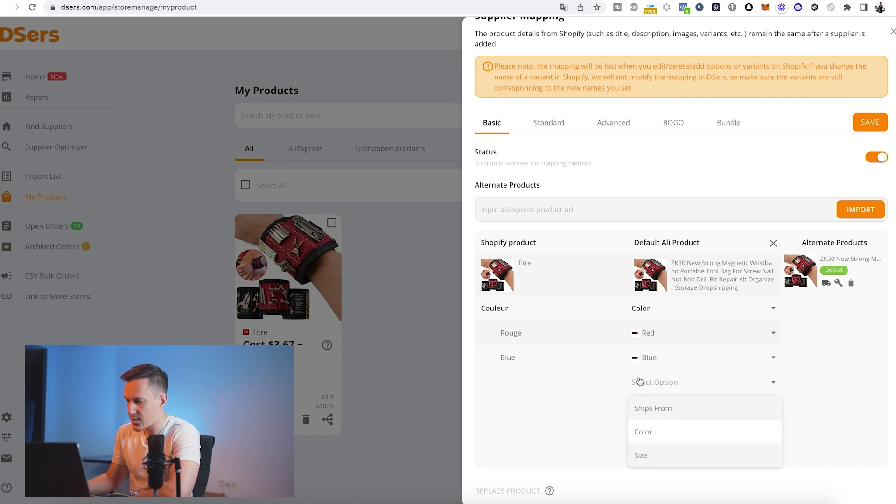
left_click(651, 409)
left_click(759, 413)
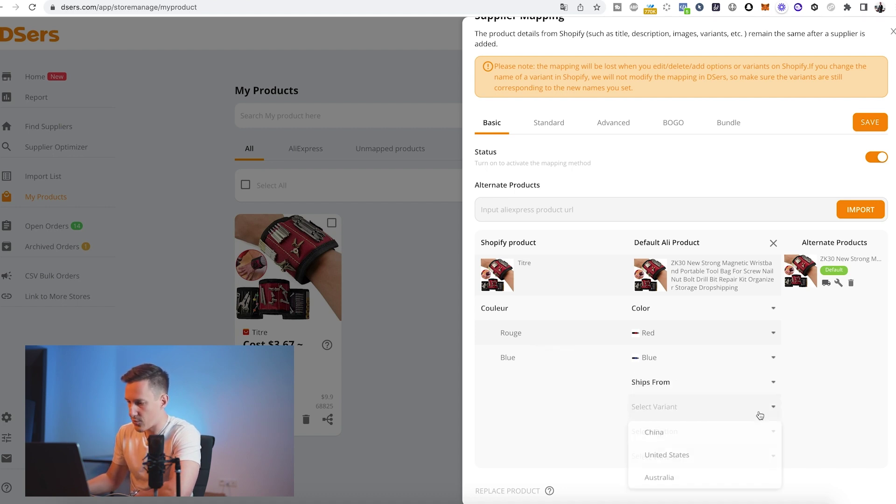
left_click(665, 436)
left_click(711, 437)
left_click(645, 410)
left_click(660, 456)
left_click(661, 415)
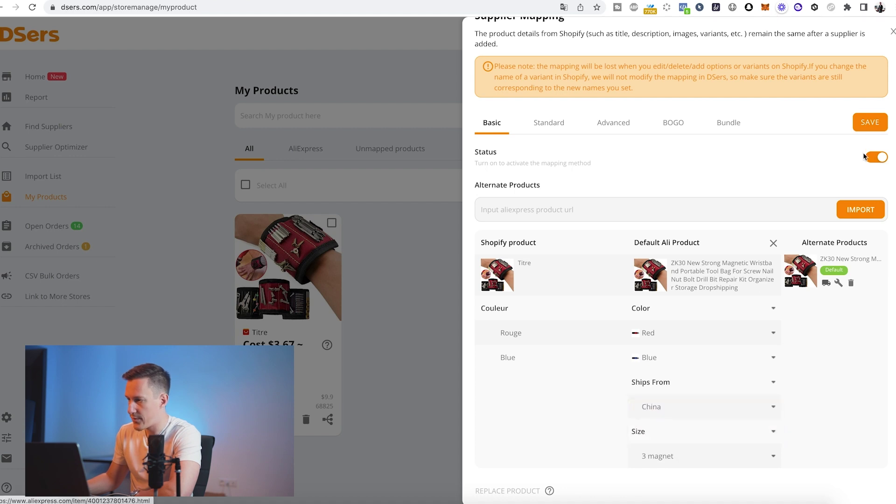
left_click(870, 124)
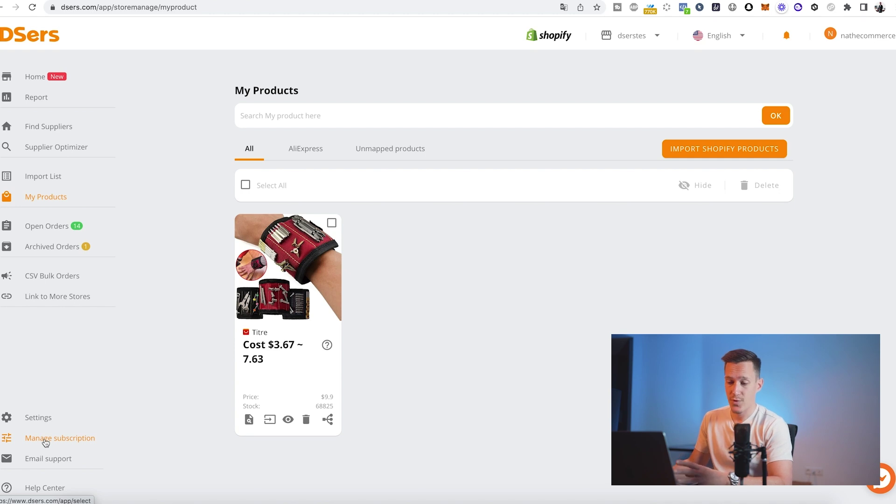
- Open the Manage subscription page from the DSers sidebar
left_click(46, 442)
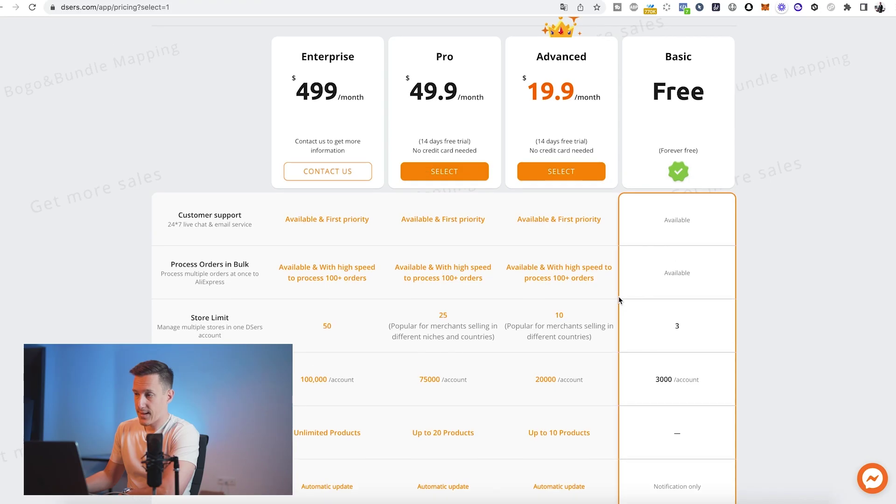
- Scroll through the subscription plans, then reopen the Titre product's supplier mapping
scroll(716, 305, "up", 2)
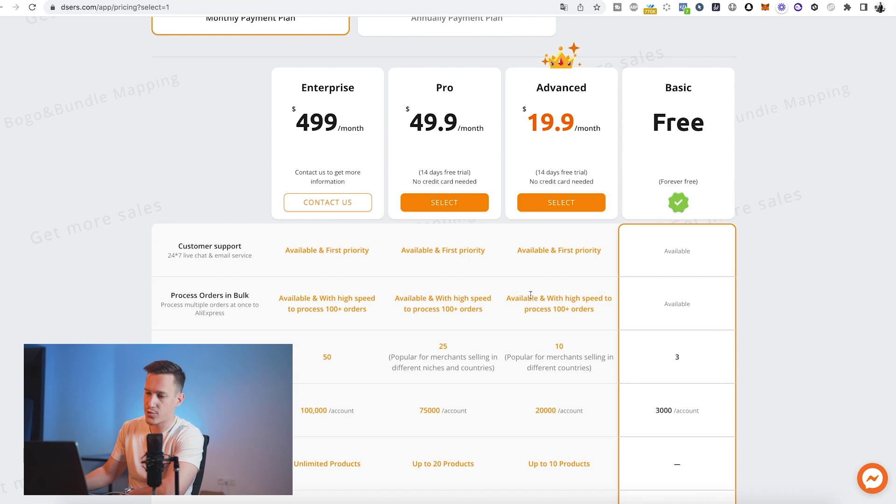
scroll(531, 295, "down", 5)
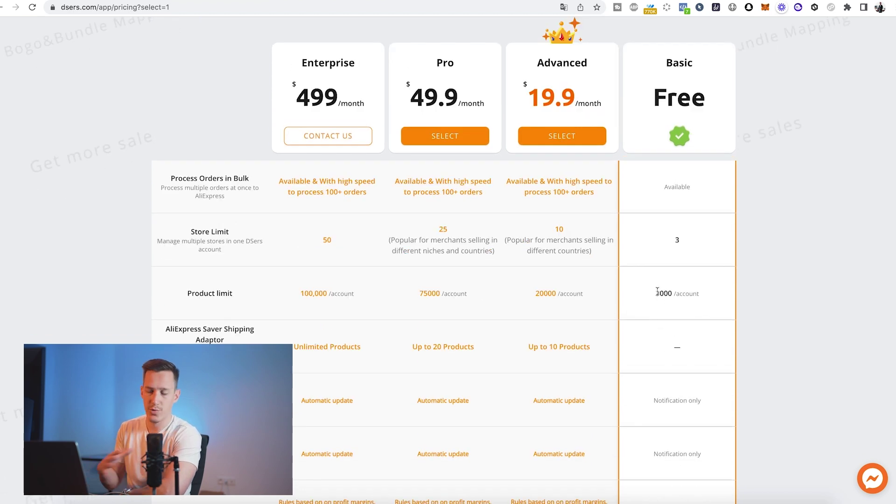
scroll(659, 294, "down", 2)
scroll(677, 280, "up", 10)
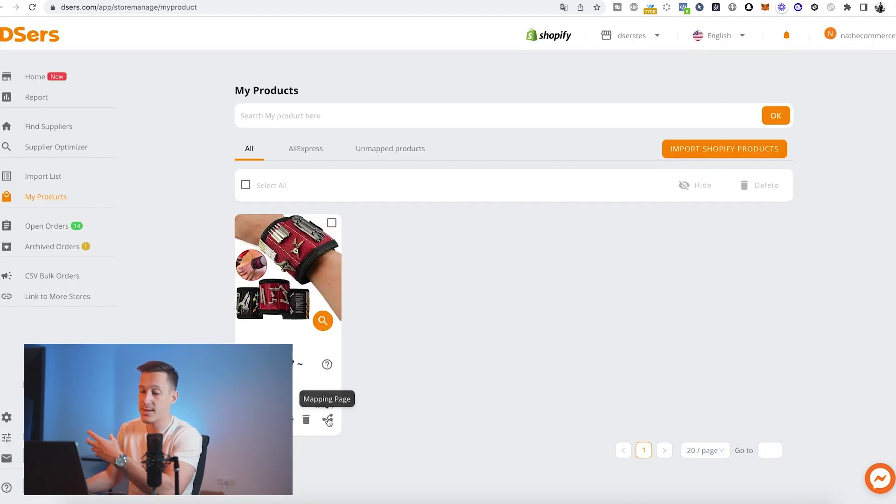
left_click(328, 420)
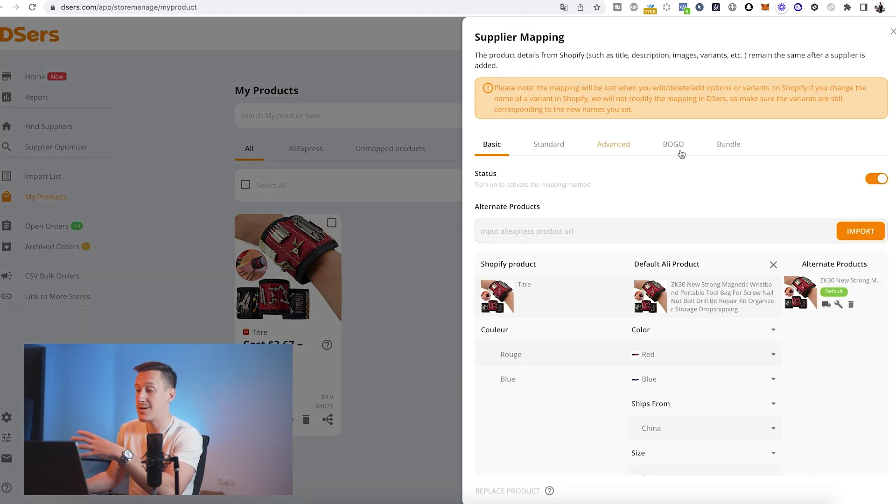
- Look at the Bundle mapping upgrade offer, then switch to the Standard mapping method
left_click(728, 153)
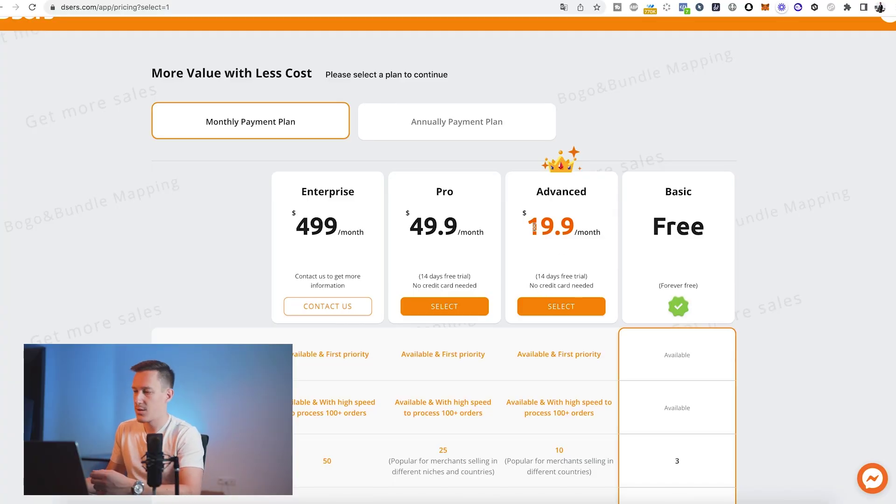
scroll(672, 189, "up", 1)
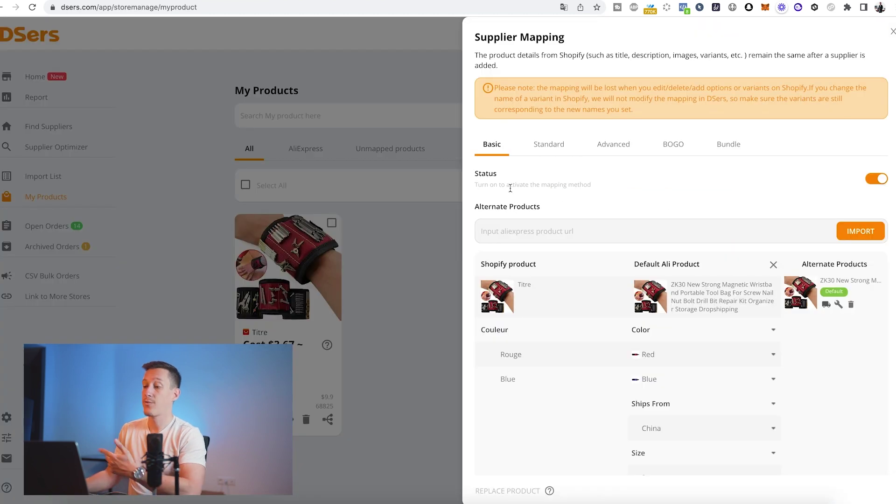
left_click(551, 144)
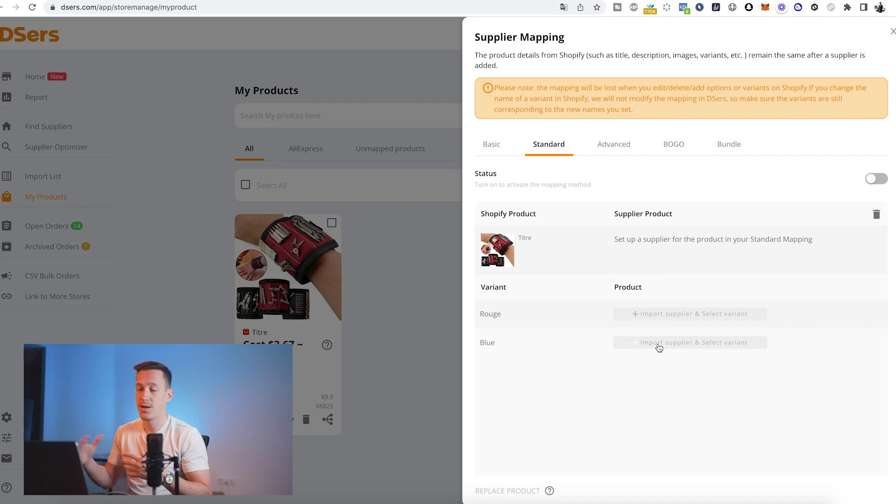
- Switch to the Basic mapping method, then view the Advanced mapping options
left_click(499, 147)
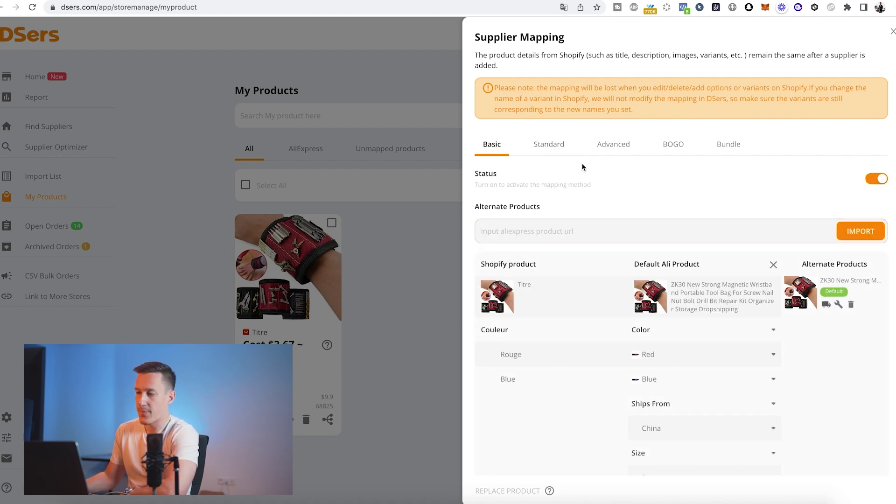
left_click(612, 148)
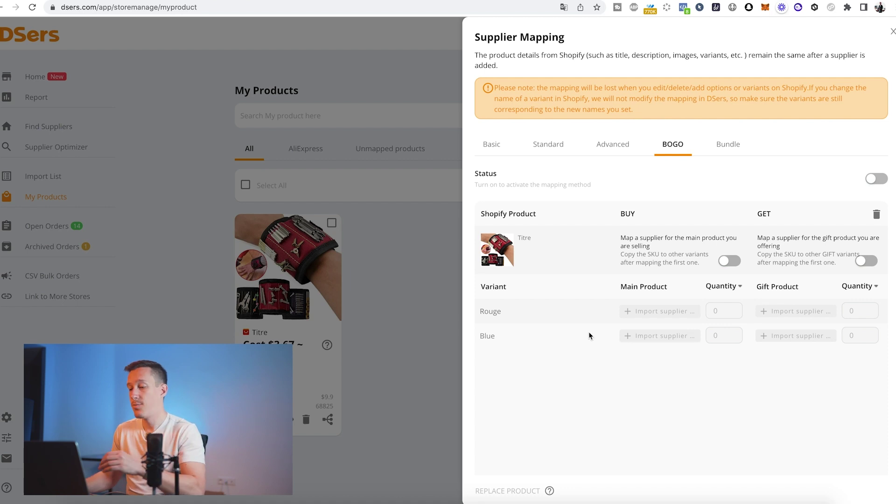
- Review the BOGO Buy/Get layout, then switch to the Bundle mapping options
mouse_move(501, 260)
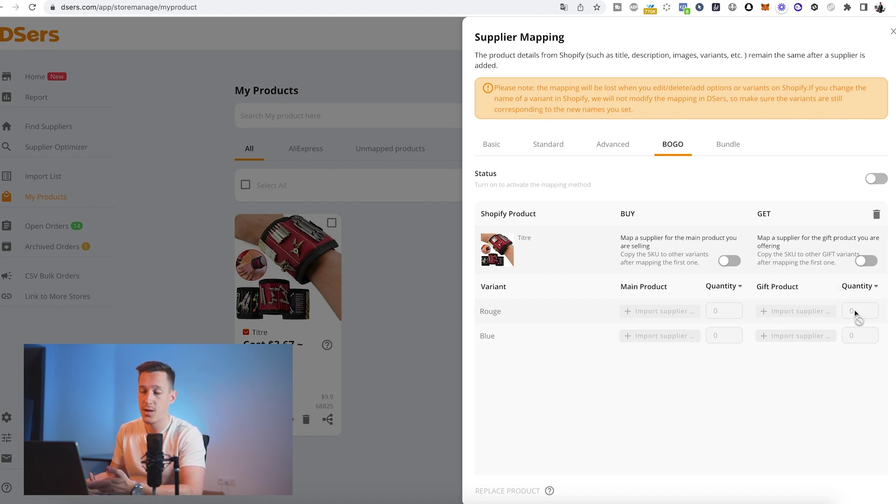
mouse_move(497, 256)
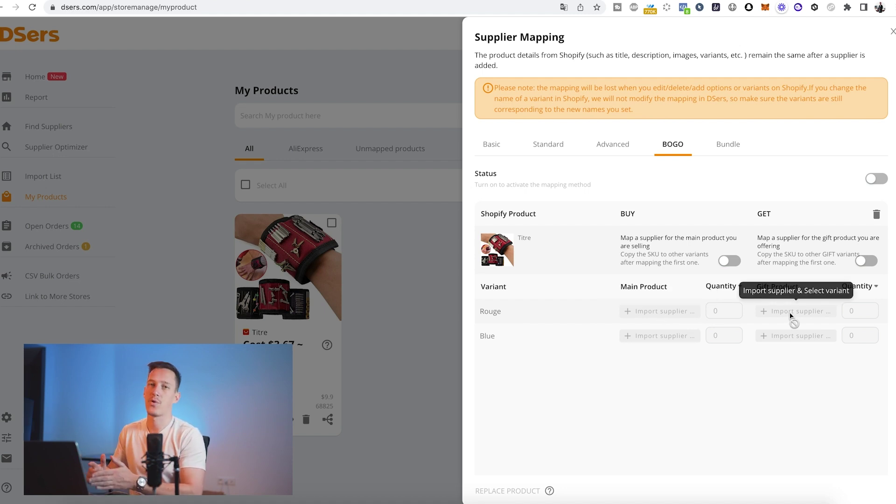
left_click(728, 146)
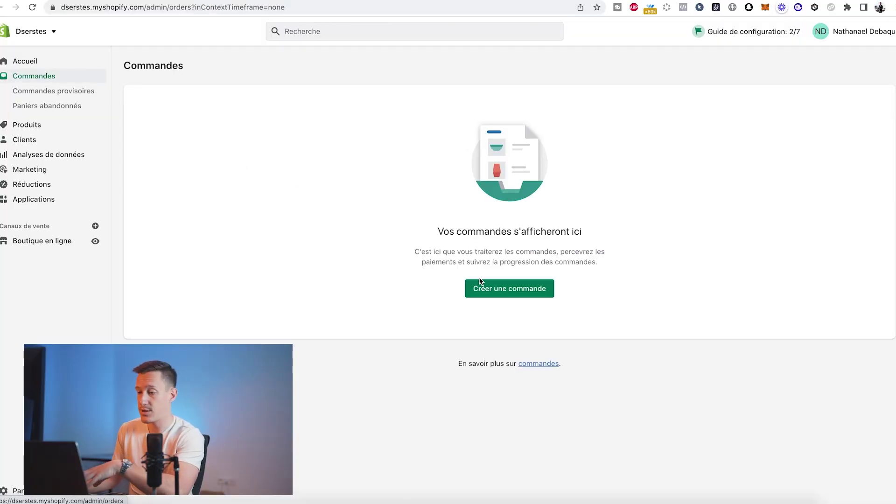
- Start a new order and add the Rouge variant of the Titre wristband
left_click(495, 289)
left_click(414, 134)
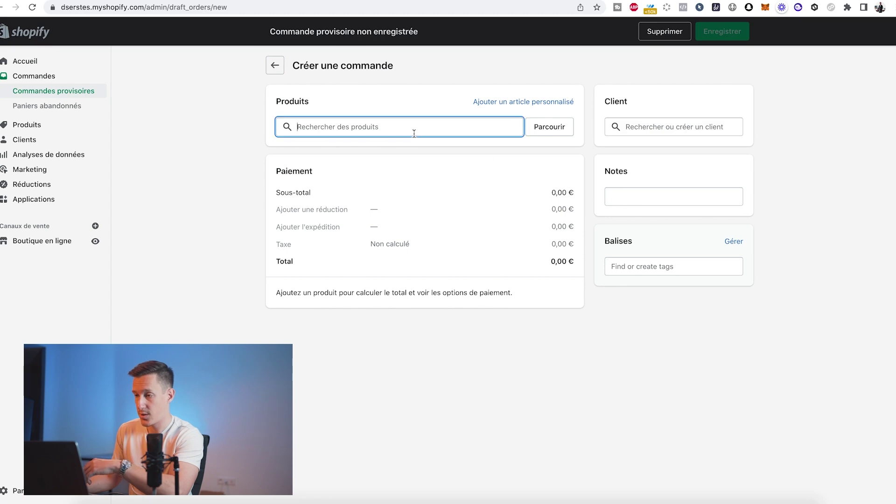
left_click(550, 127)
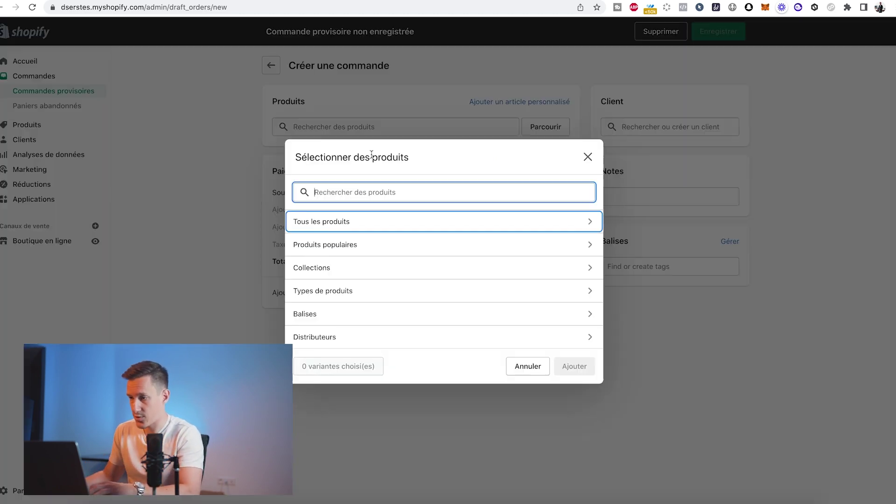
left_click(350, 221)
left_click(315, 285)
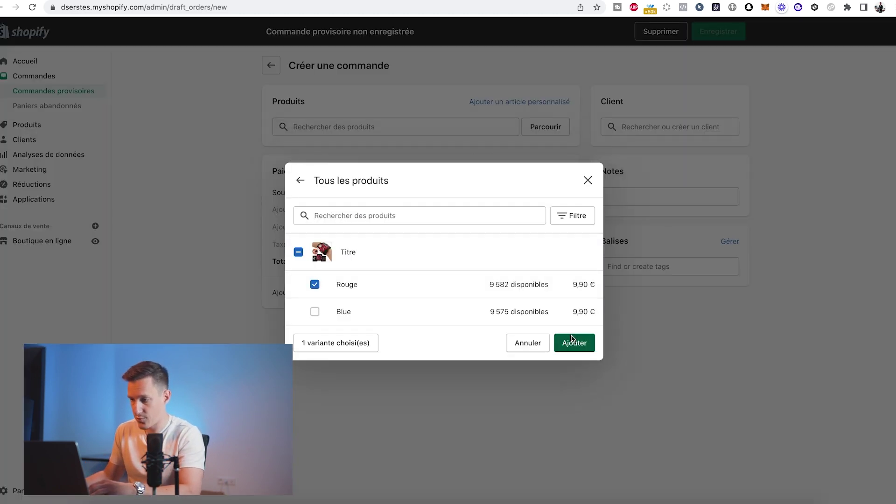
left_click(572, 339)
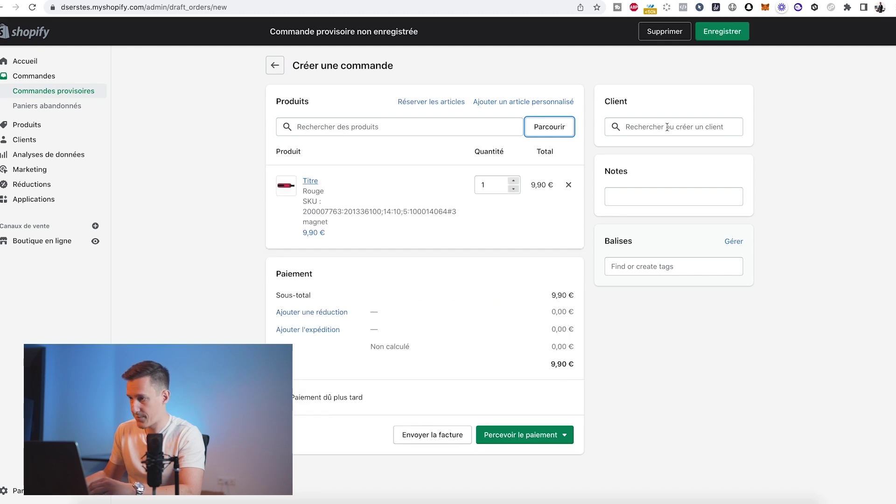
- Create a new customer for the order with their full name and e-mail address
left_click(668, 127)
left_click(666, 151)
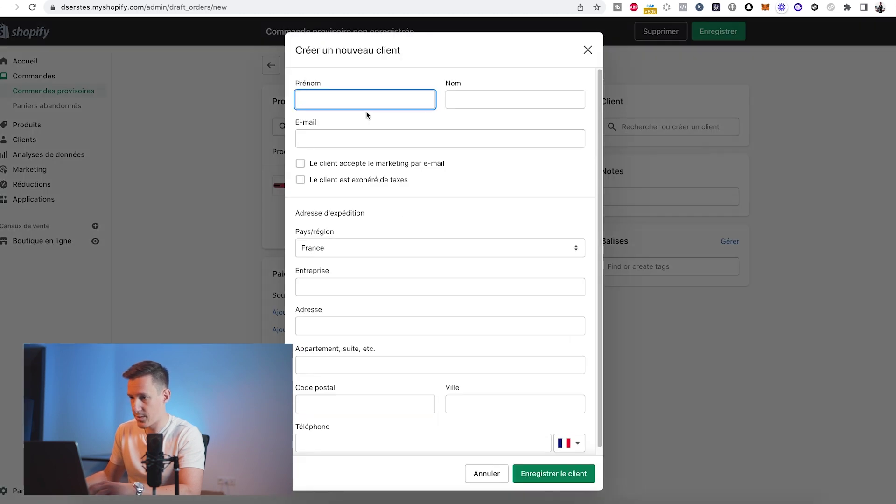
key("Tab")
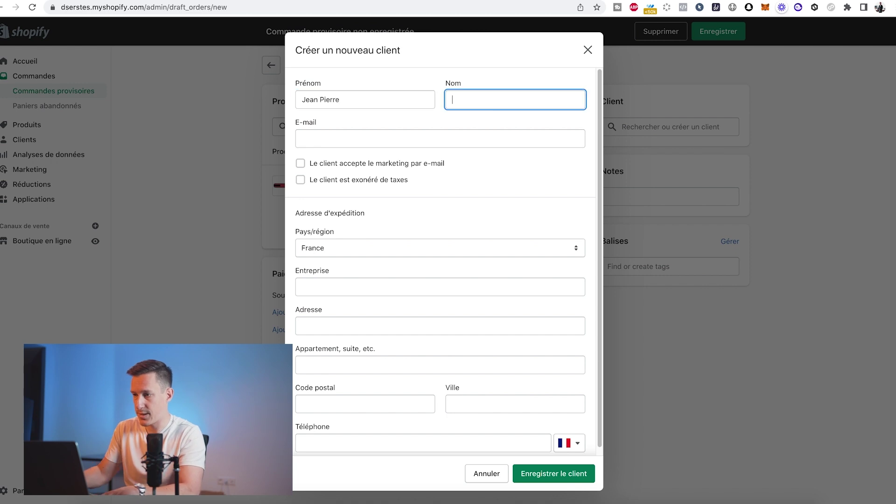
left_click(338, 140)
scroll(345, 308, "down", 1)
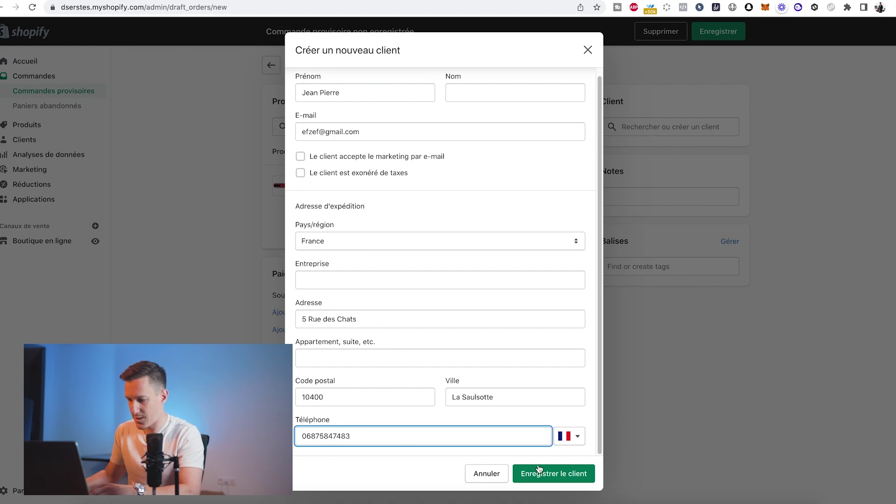
left_click(536, 472)
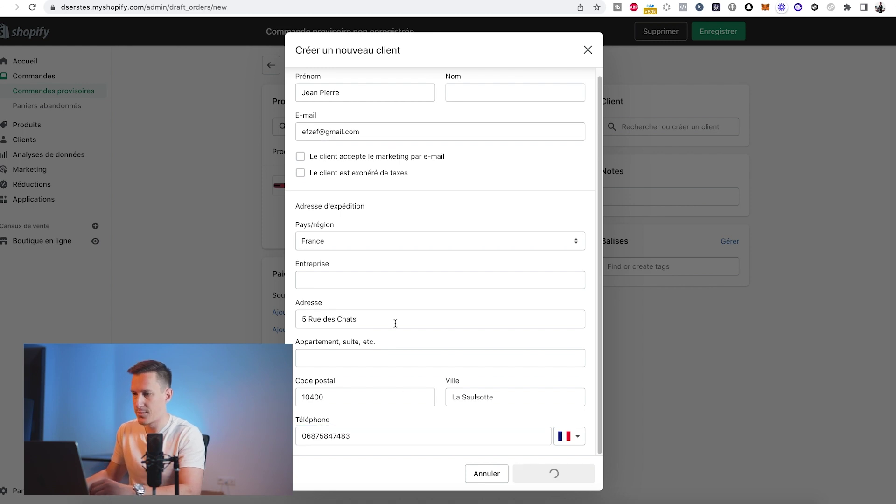
- Mark the order as paid and confirm creating order #1001
left_click(545, 432)
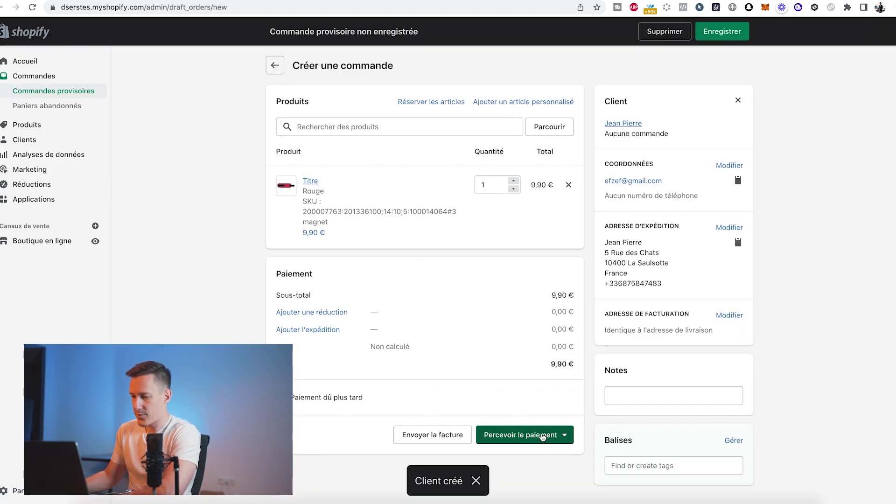
left_click(518, 482)
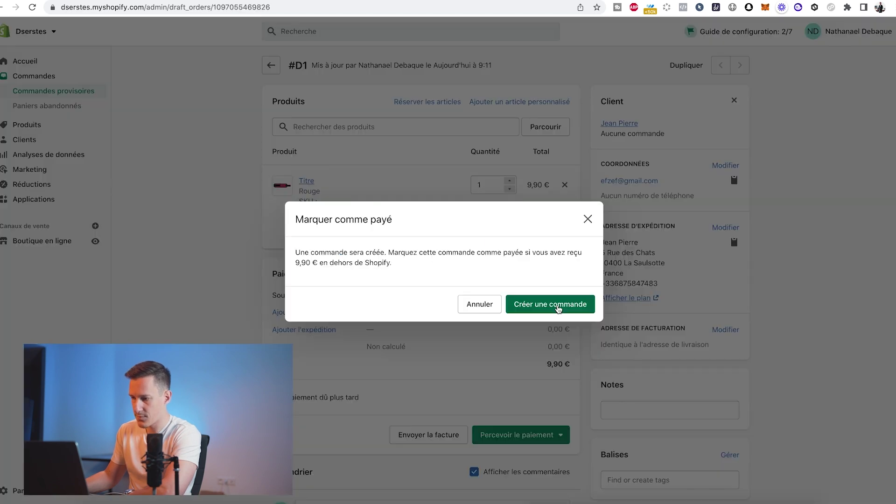
left_click(558, 306)
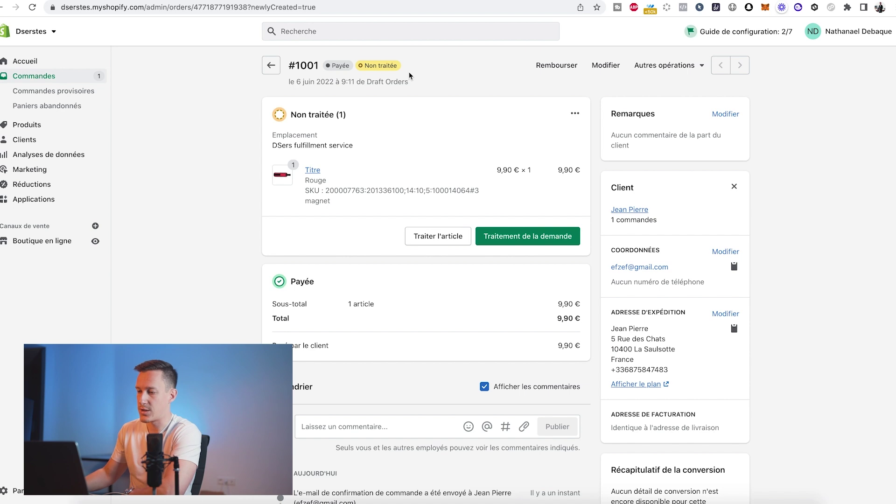
- In DSers Open Orders, select all orders awaiting placement, including #1001
left_click(220, 1)
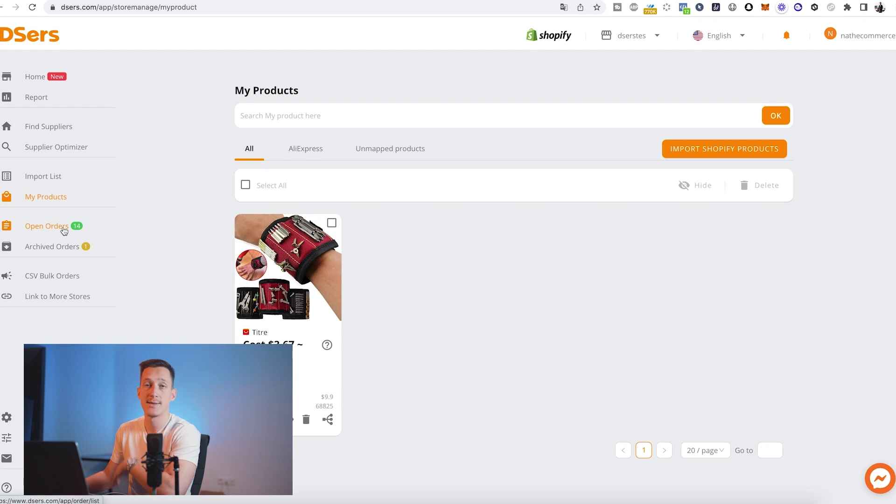
left_click(64, 230)
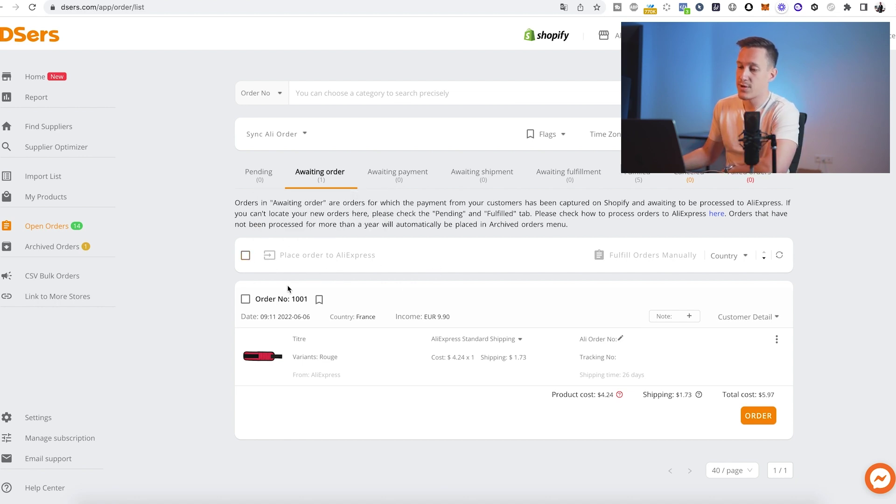
left_click(246, 257)
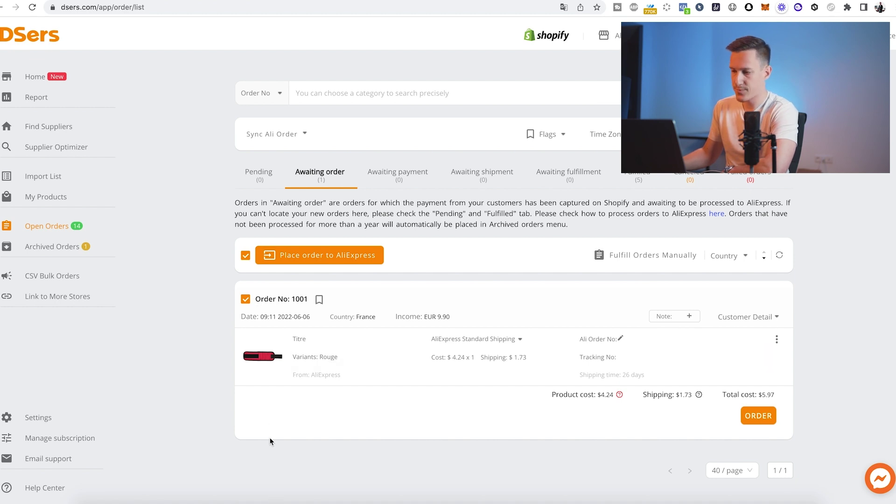
- Place order #1001 to AliExpress via API
left_click(315, 259)
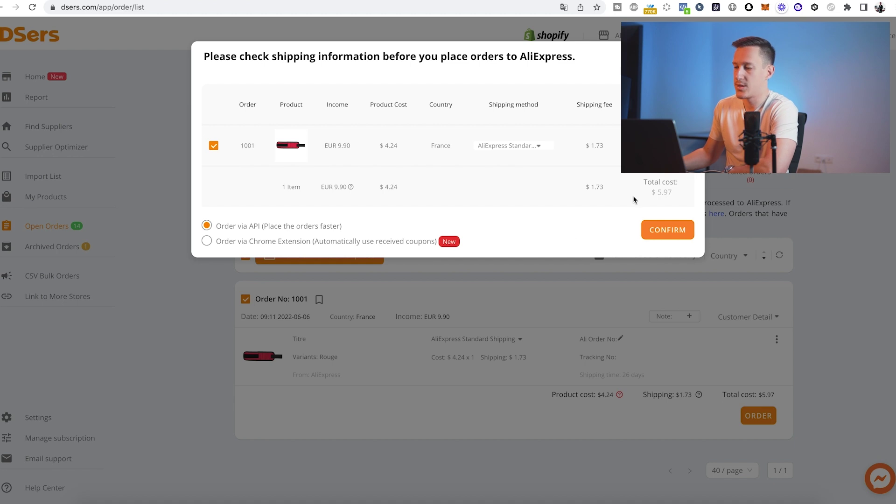
left_click(667, 236)
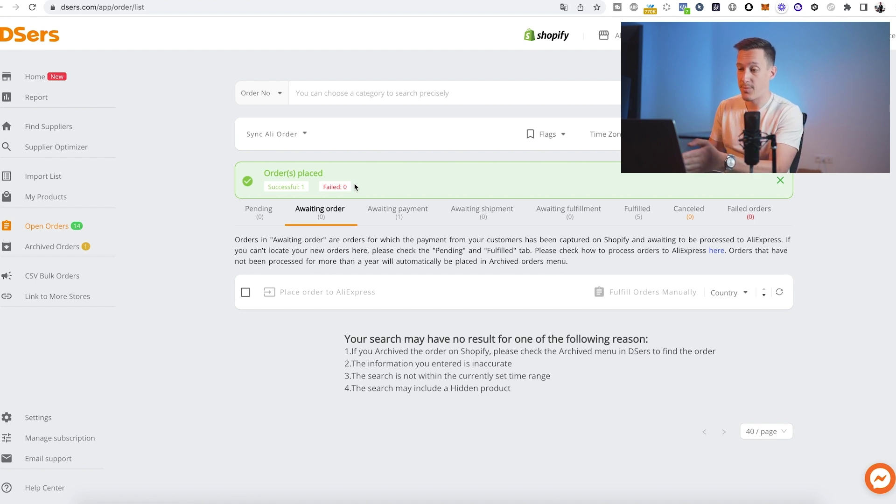
- Select all orders under Awaiting payment and go pay for them on AliExpress
left_click(387, 219)
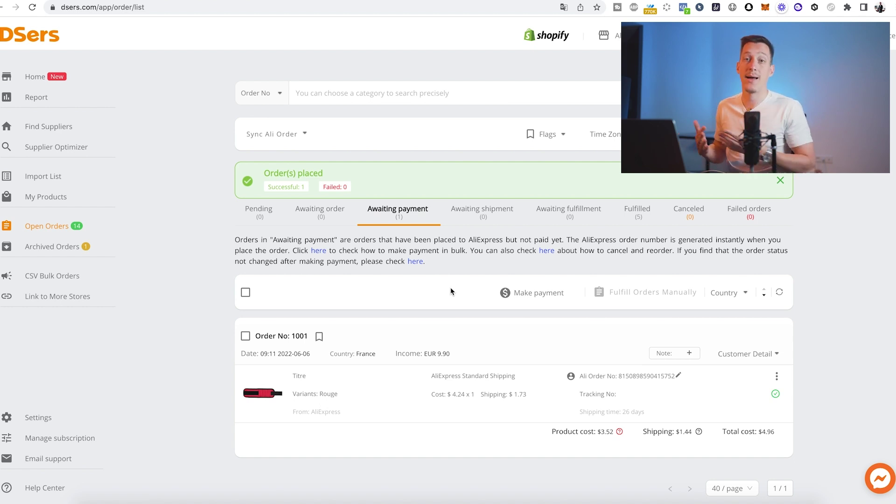
left_click(246, 292)
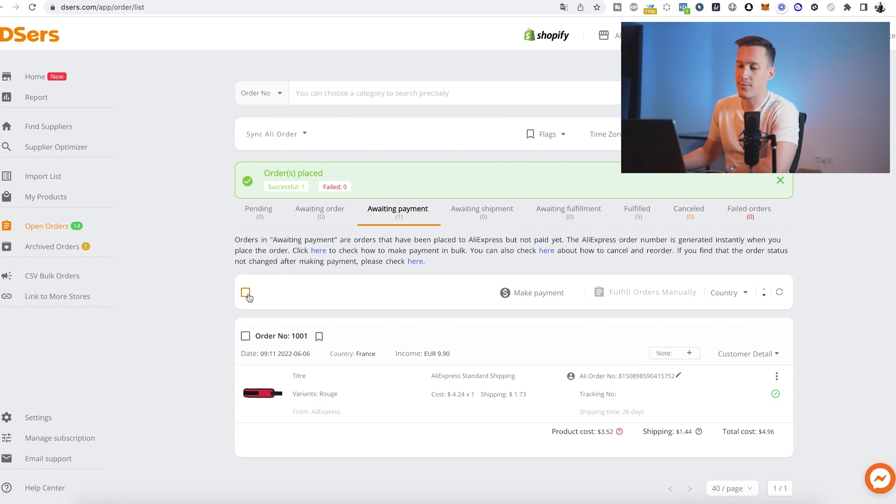
left_click(538, 299)
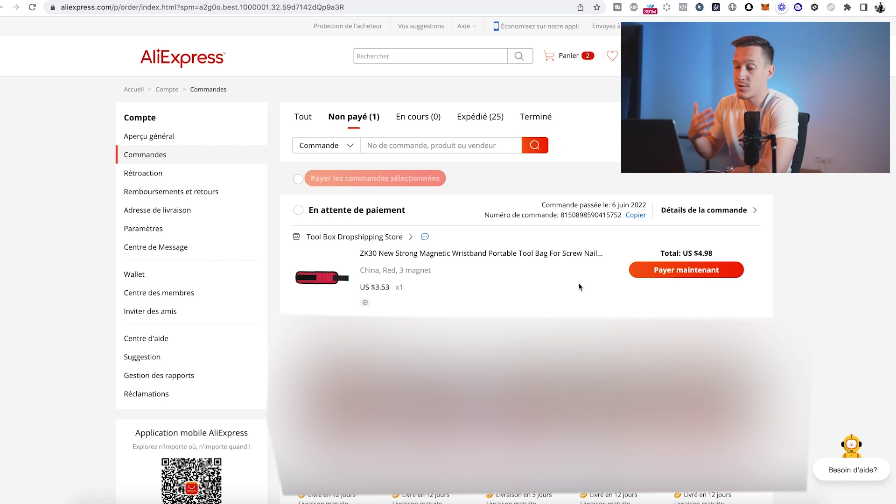
- Select all unpaid AliExpress orders and proceed to pay for the selected ones
left_click(298, 178)
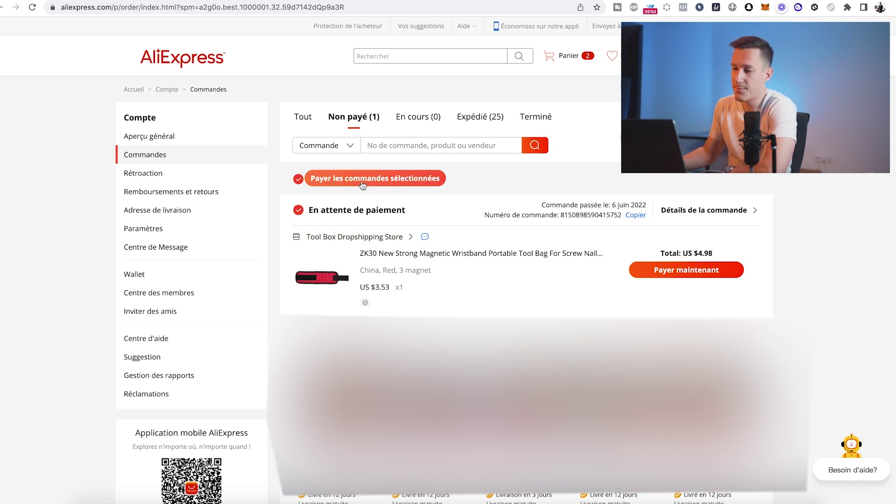
left_click(363, 183)
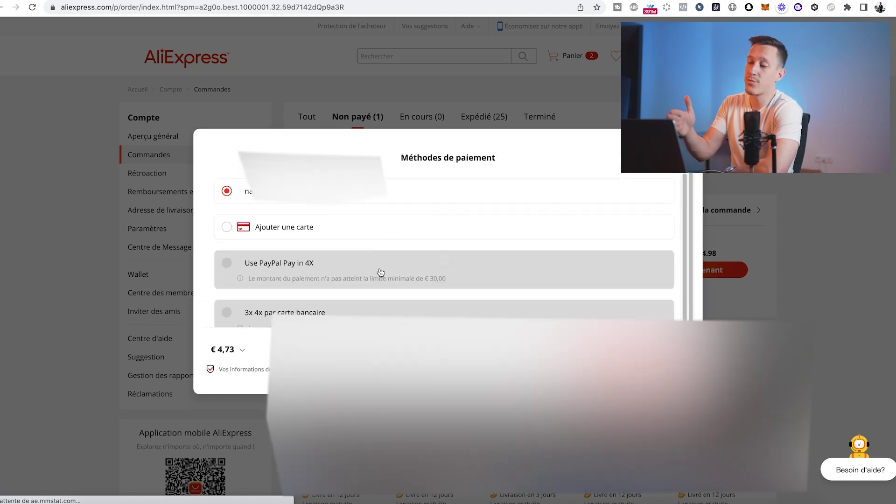
scroll(382, 269, "down", 5)
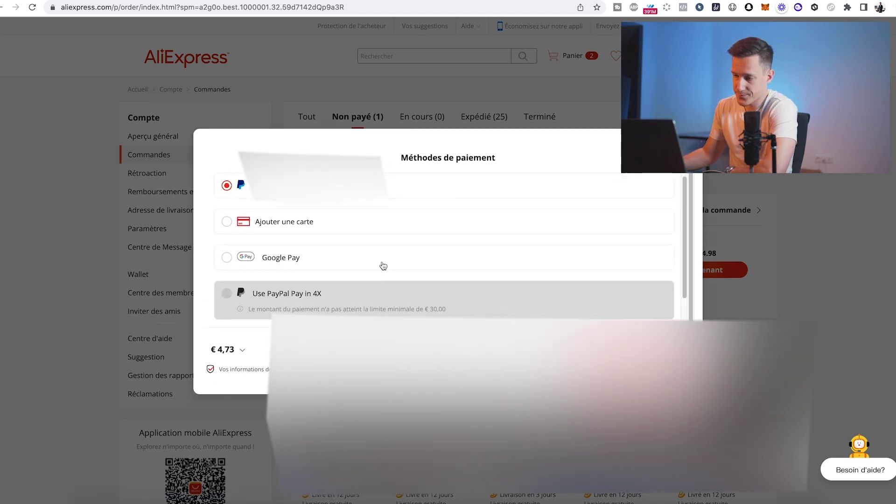
scroll(382, 267, "up", 5)
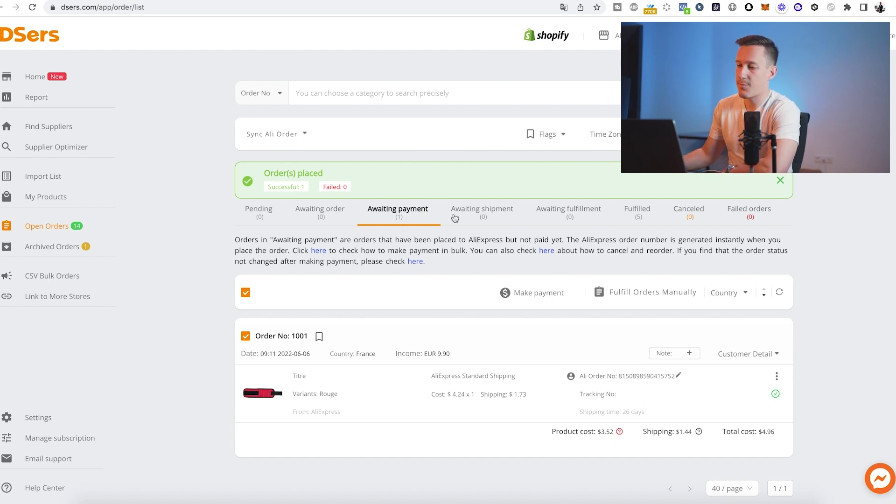
- View the Awaiting shipment and Awaiting fulfillment tabs in DSers Open Orders
left_click(480, 214)
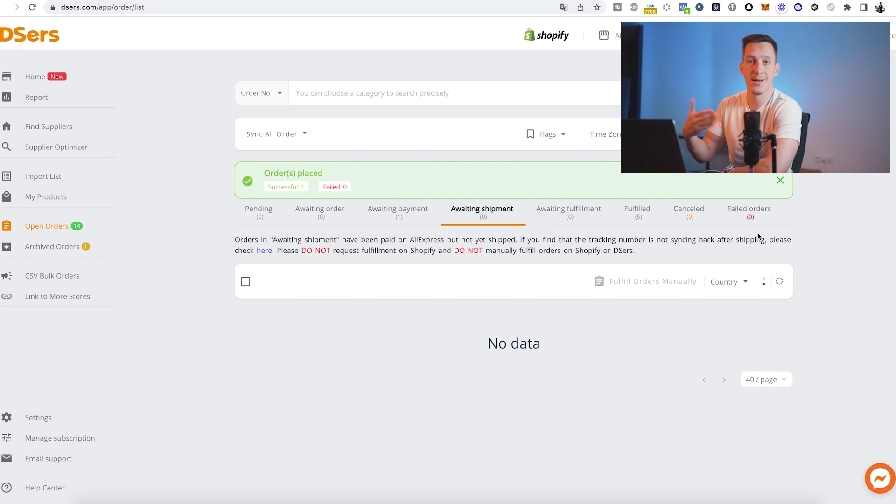
left_click(550, 213)
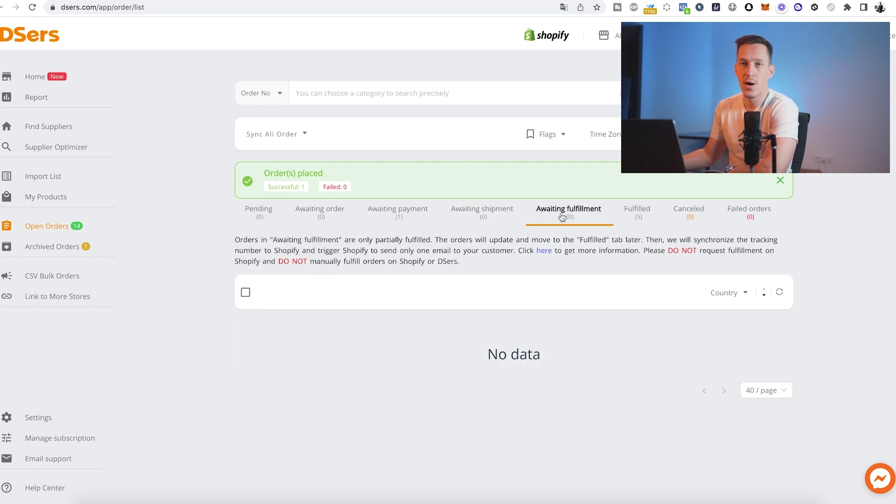